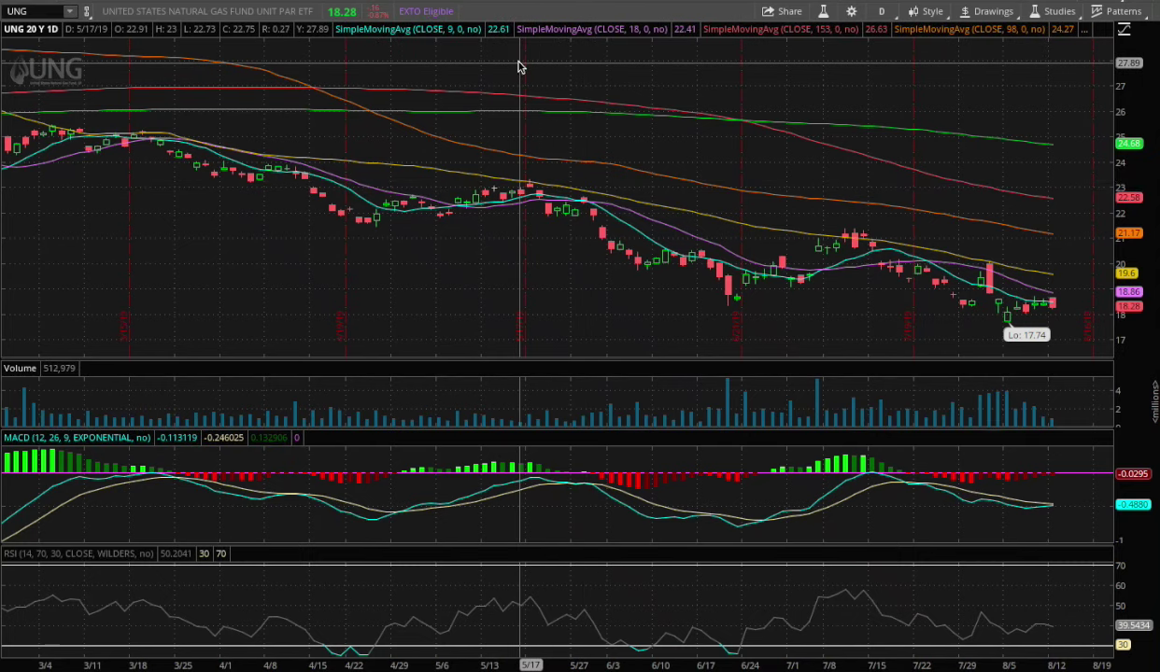
Step: Scroll the UNG chart and bring up the chart time frame list
scroll(520, 66, "down", 5)
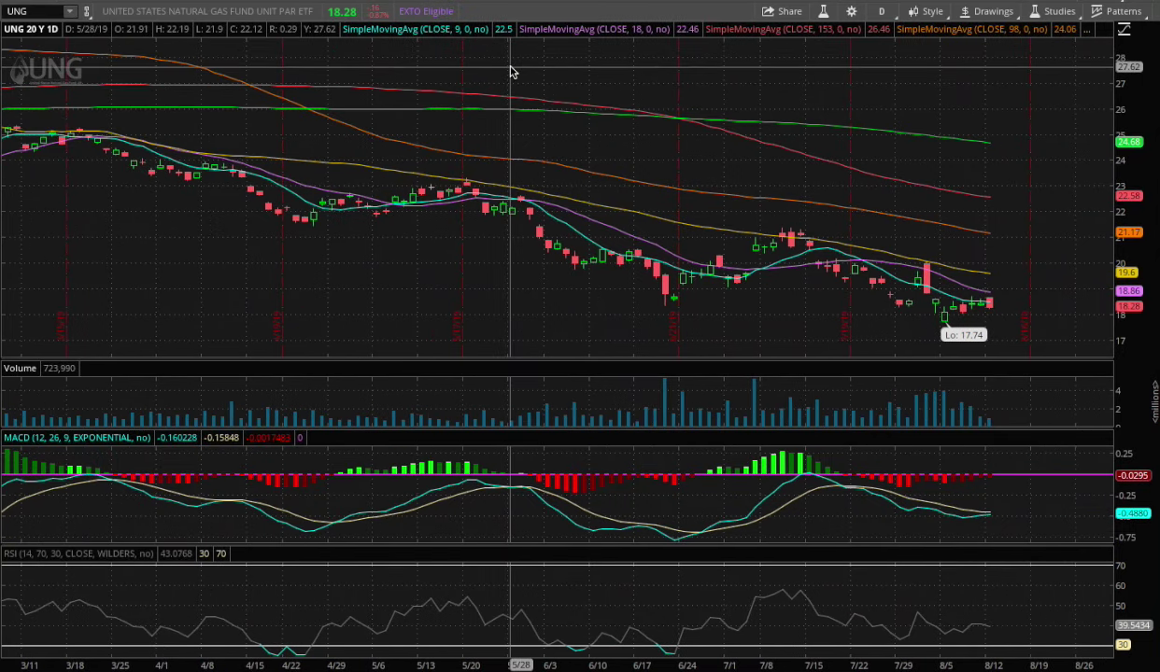
left_click(882, 12)
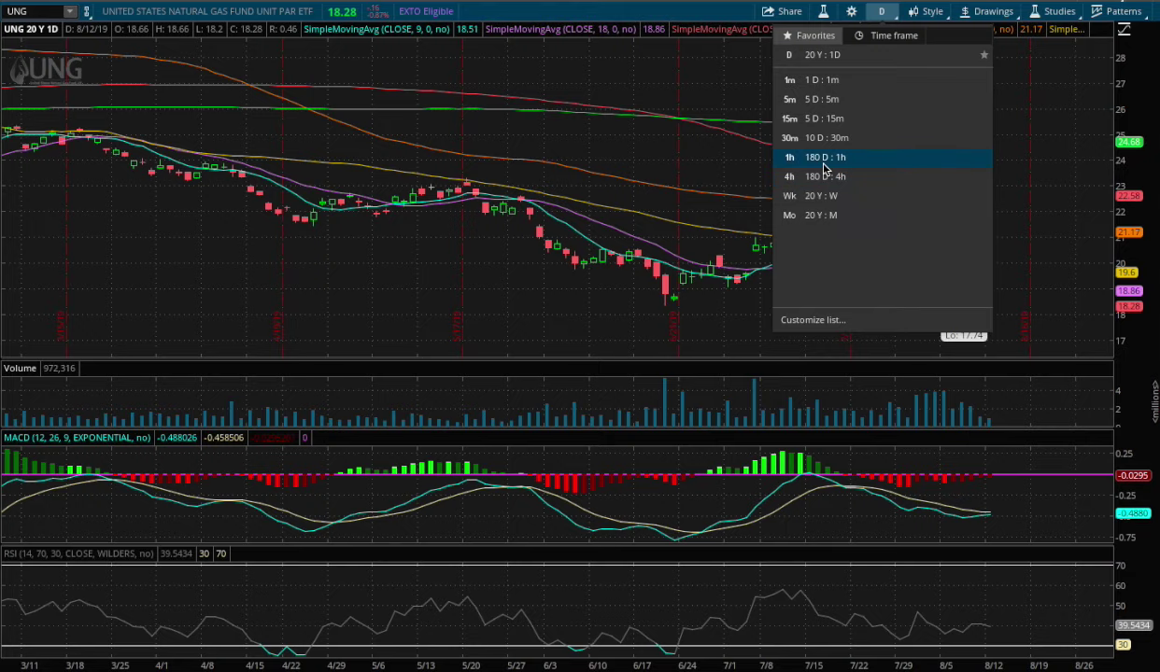
Step: Switch to 180 D : 1h, zoom into the 8/5–8/13 week, then change to 180 D : 4h
left_click(825, 159)
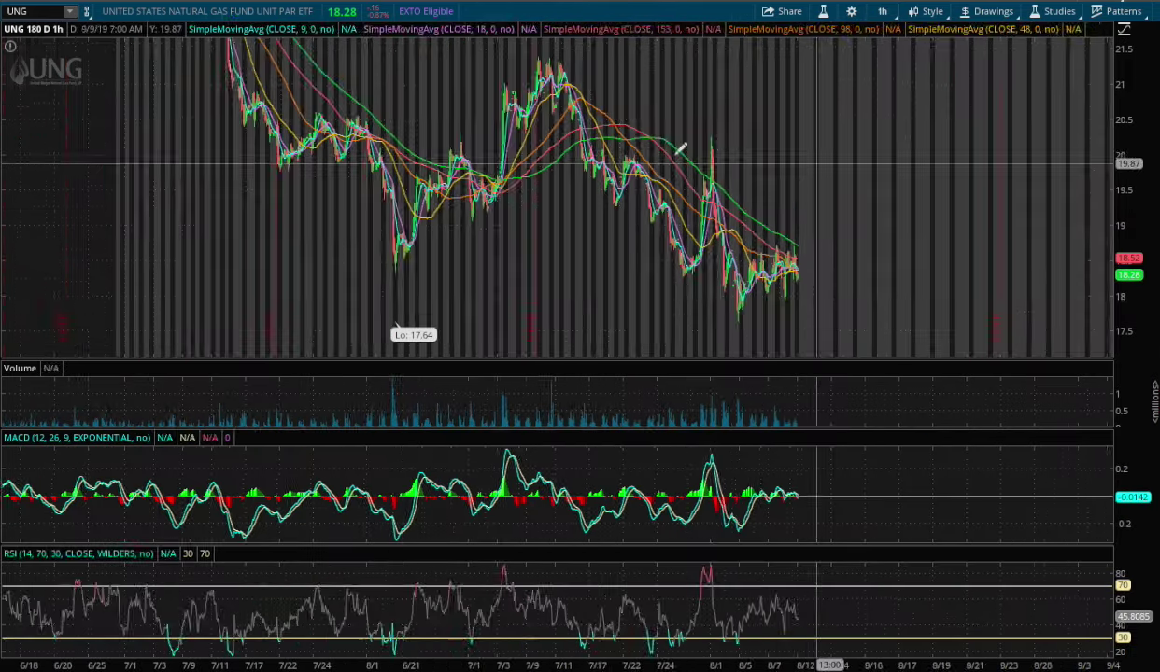
left_click_drag(383, 155, 593, 177)
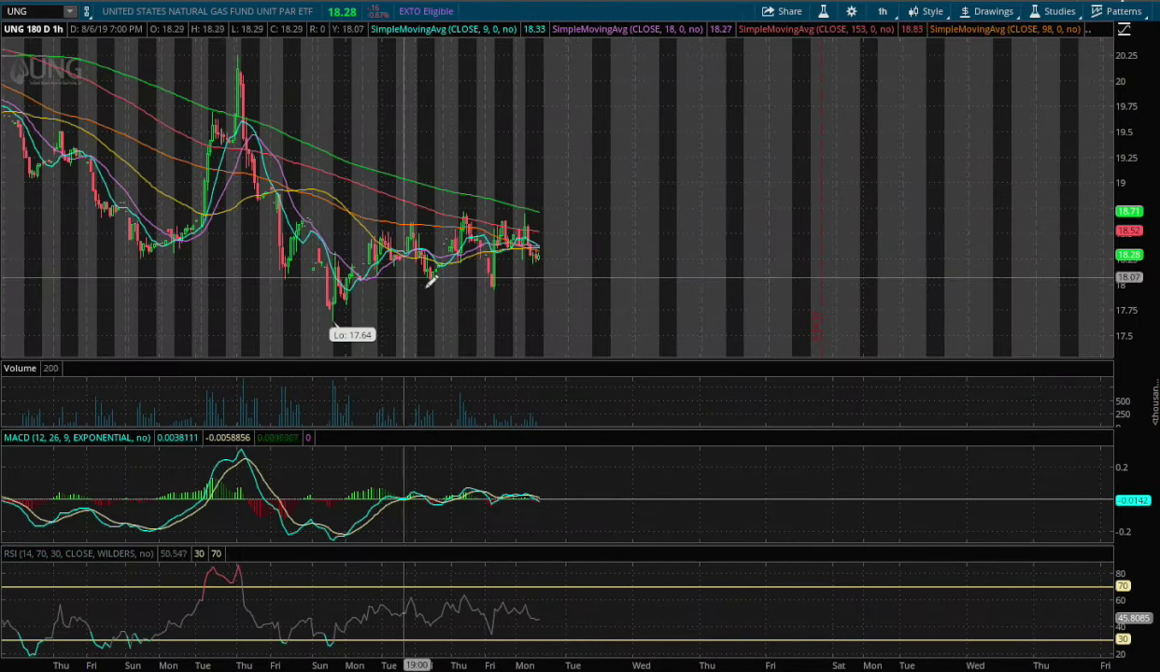
left_click_drag(324, 187, 837, 329)
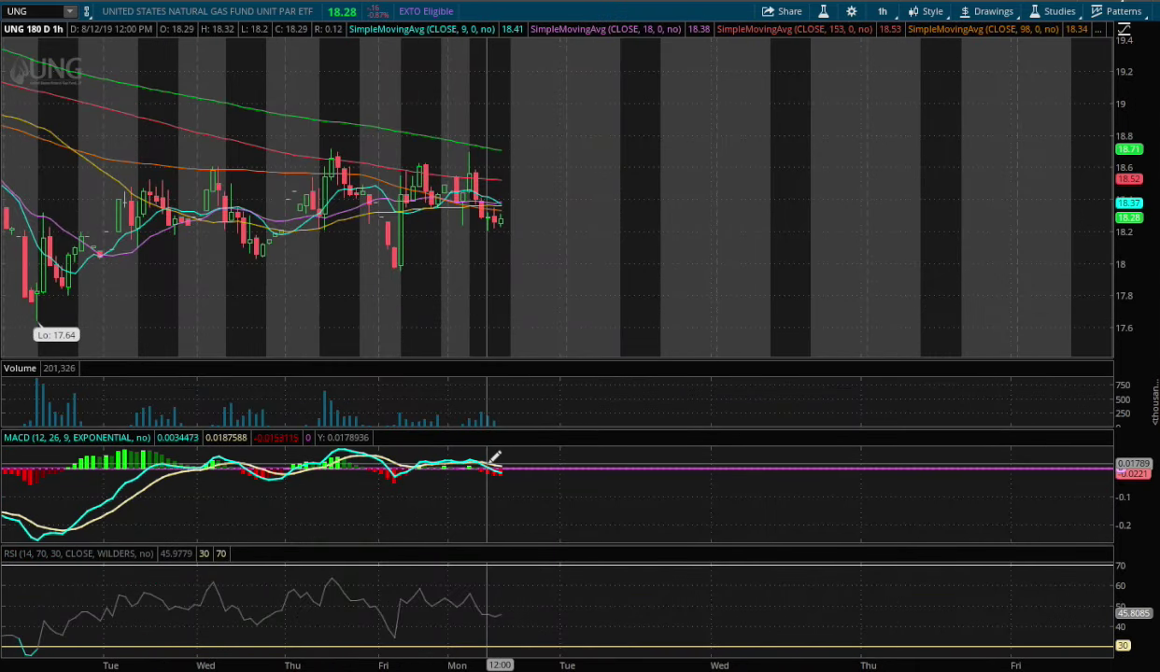
left_click(883, 12)
left_click(825, 159)
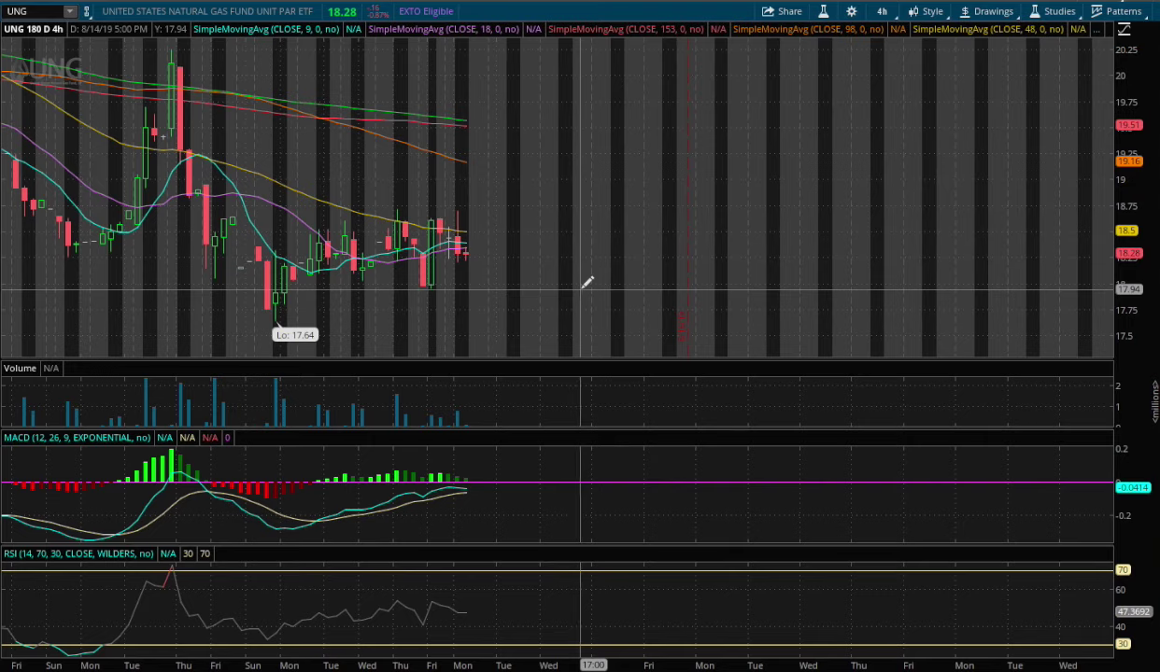
Step: Return the UNG chart to 20 Y : 1D daily bars and click into the MACD pane
scroll(591, 309, "up", 2)
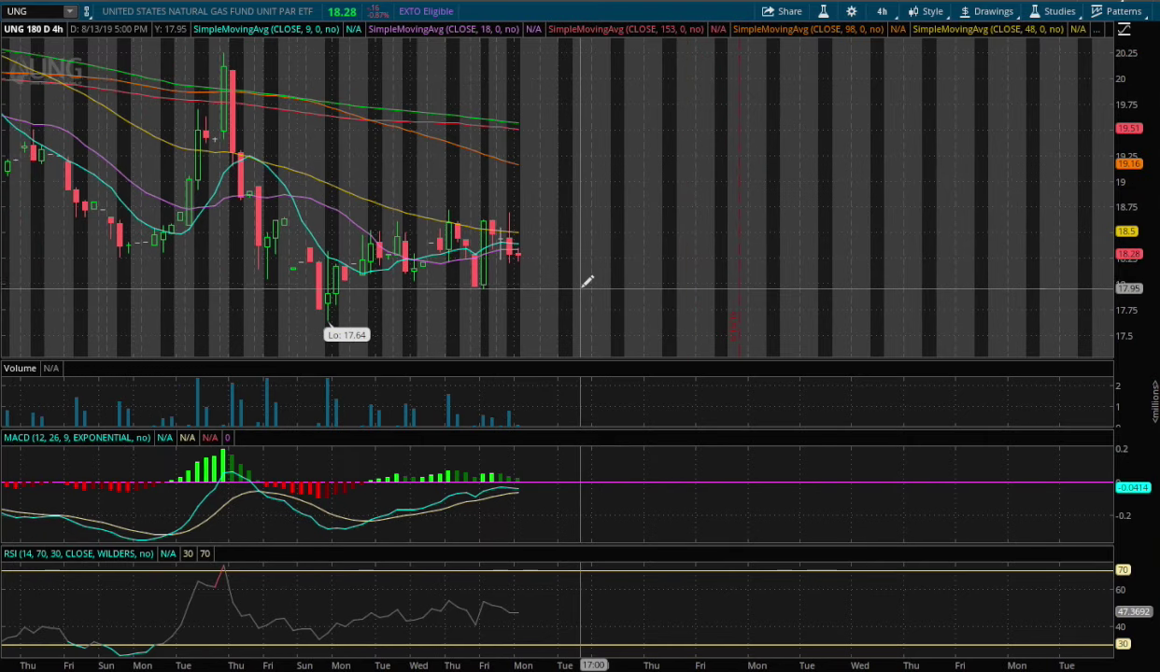
left_click(881, 11)
left_click(858, 174)
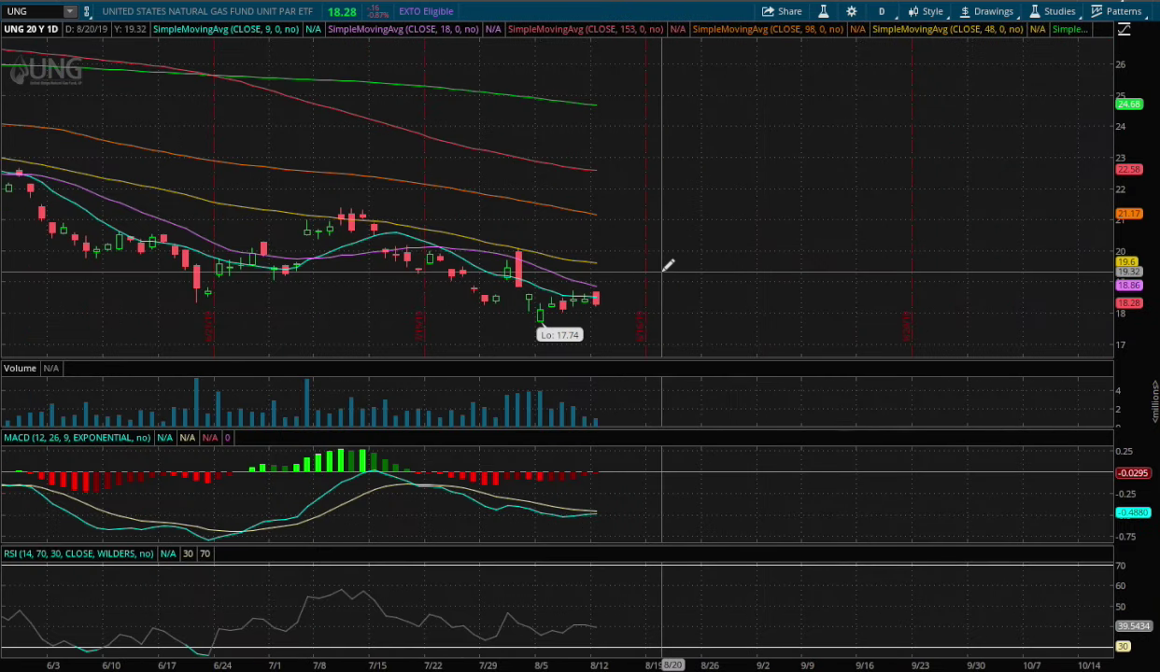
left_click(577, 473)
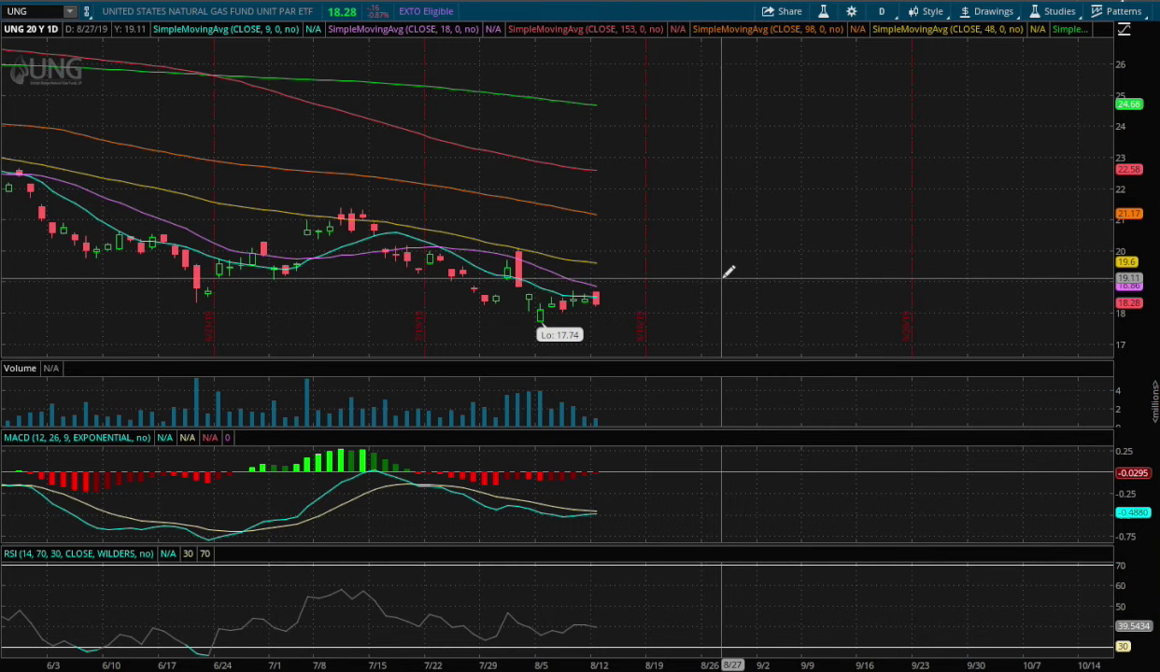
scroll(726, 272, "up", 3)
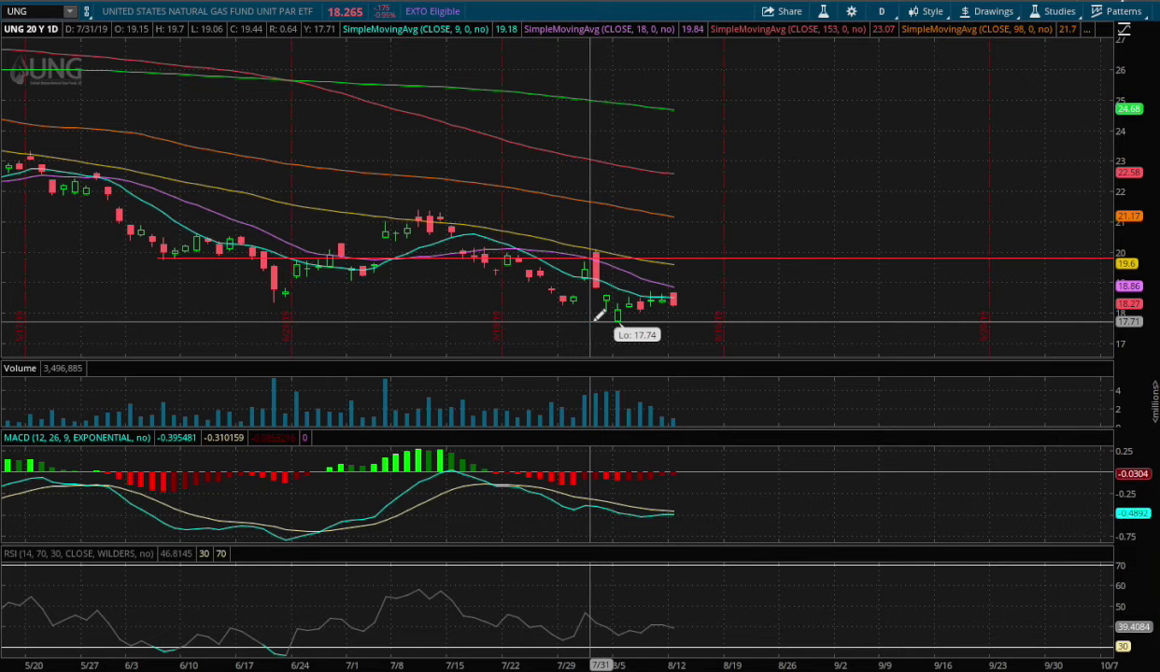
Step: Draw two trendlines from the latest candle to 8/19, rising to about 19.75 and falling to about 17.7
mouse_move(1053, 534)
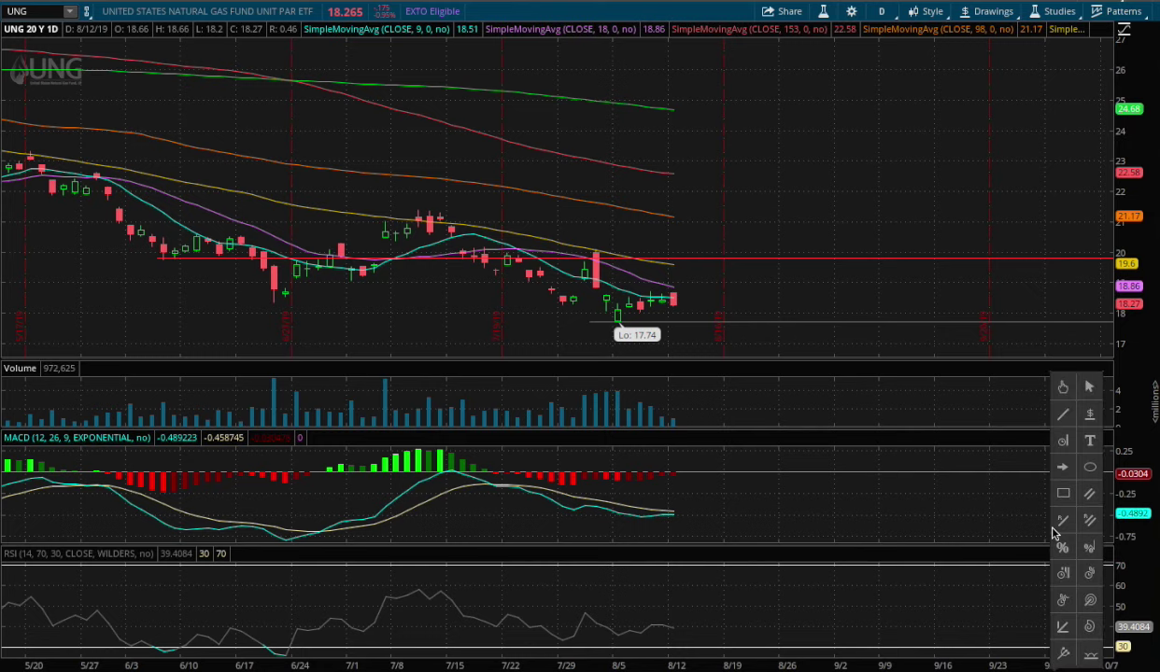
left_click(1065, 440)
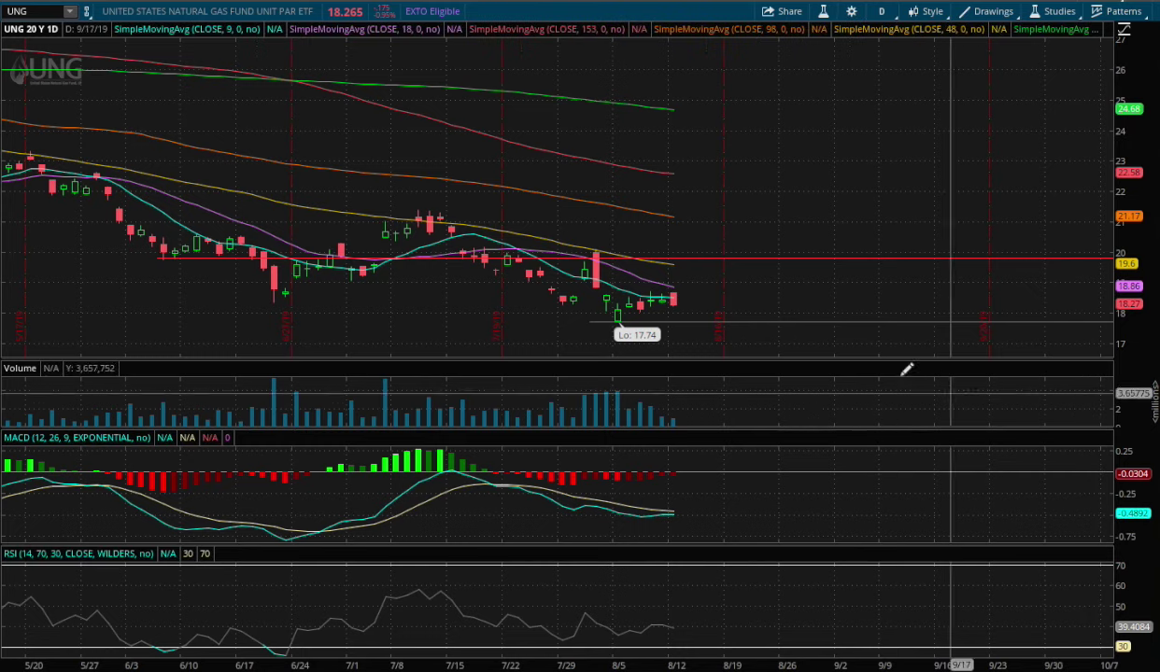
left_click(683, 301)
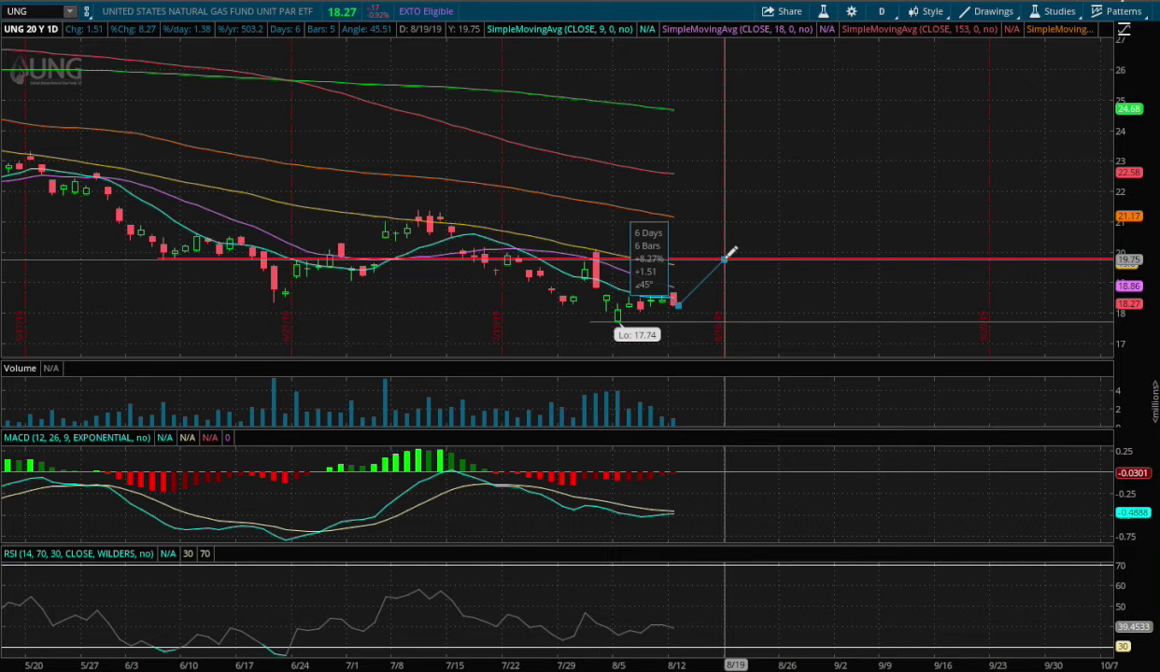
left_click(726, 257)
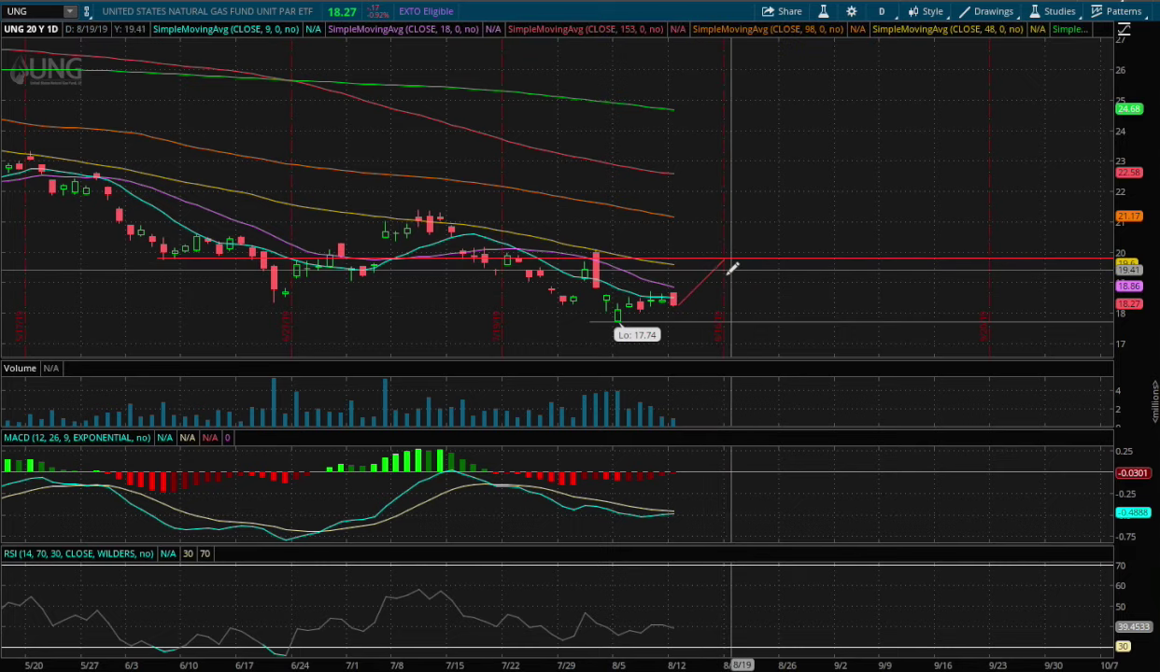
left_click(676, 309)
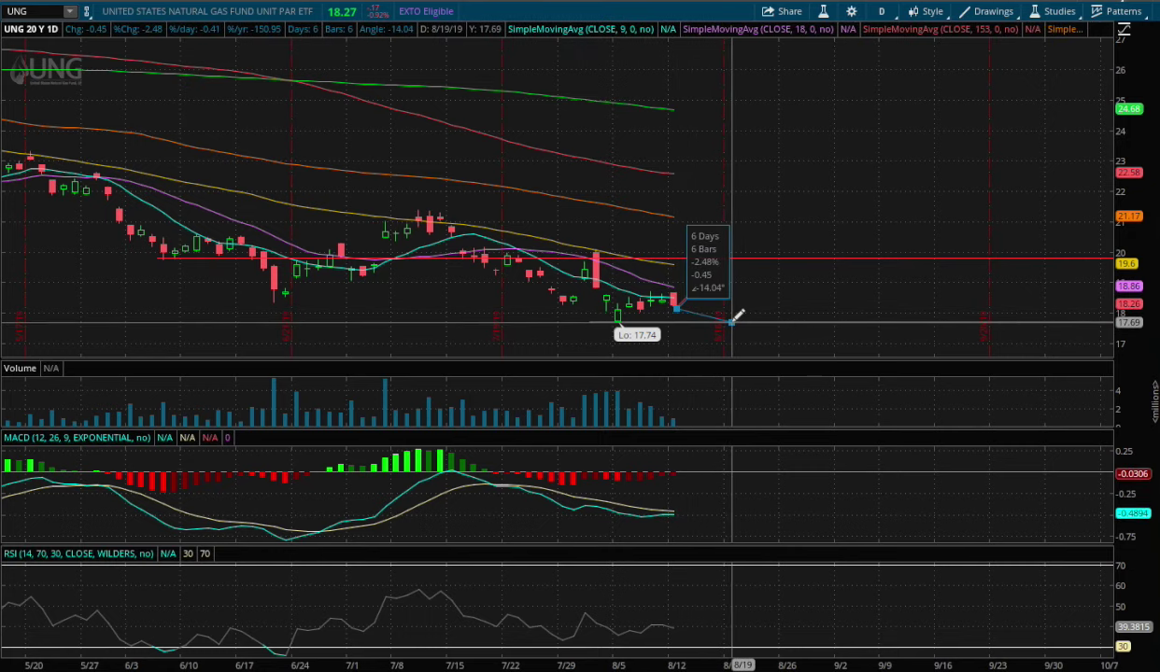
left_click(731, 321)
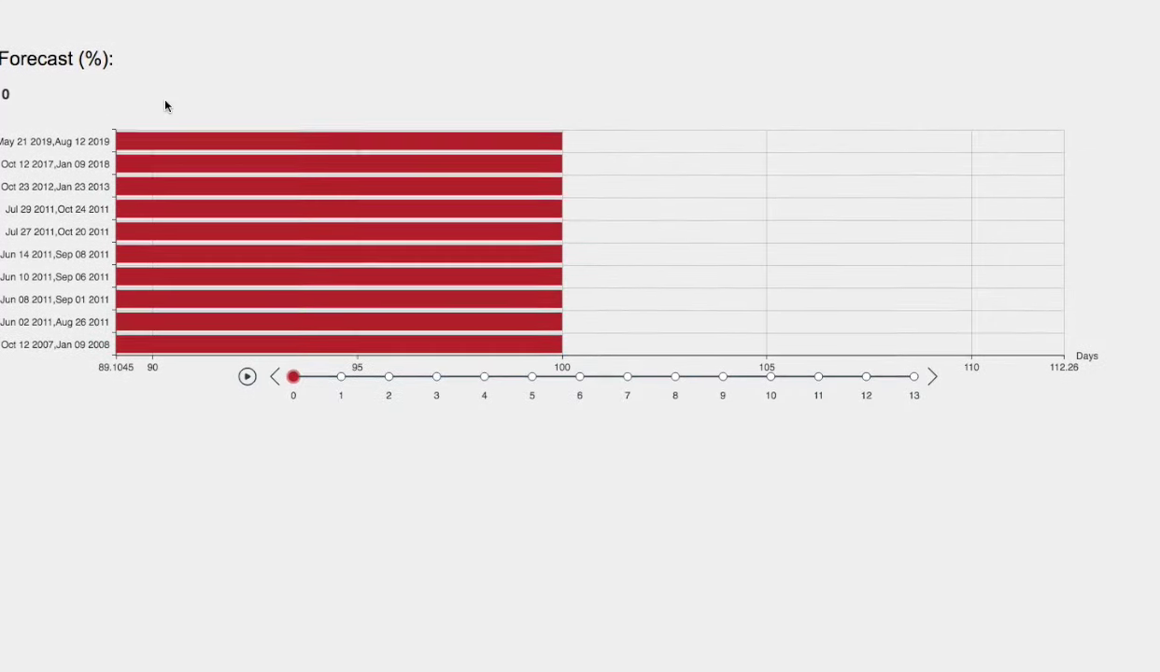
Step: Step the Forecast (%) timeline through days 1 to 7, then scroll up the page
left_click(342, 376)
left_click(389, 377)
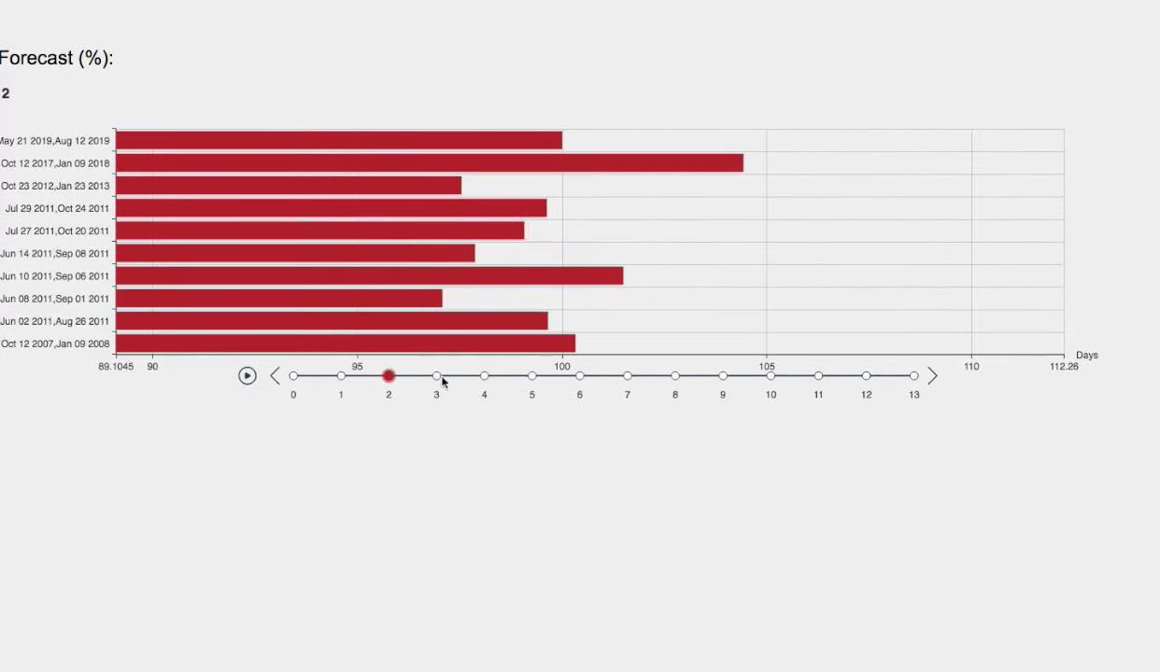
left_click(437, 377)
left_click(484, 377)
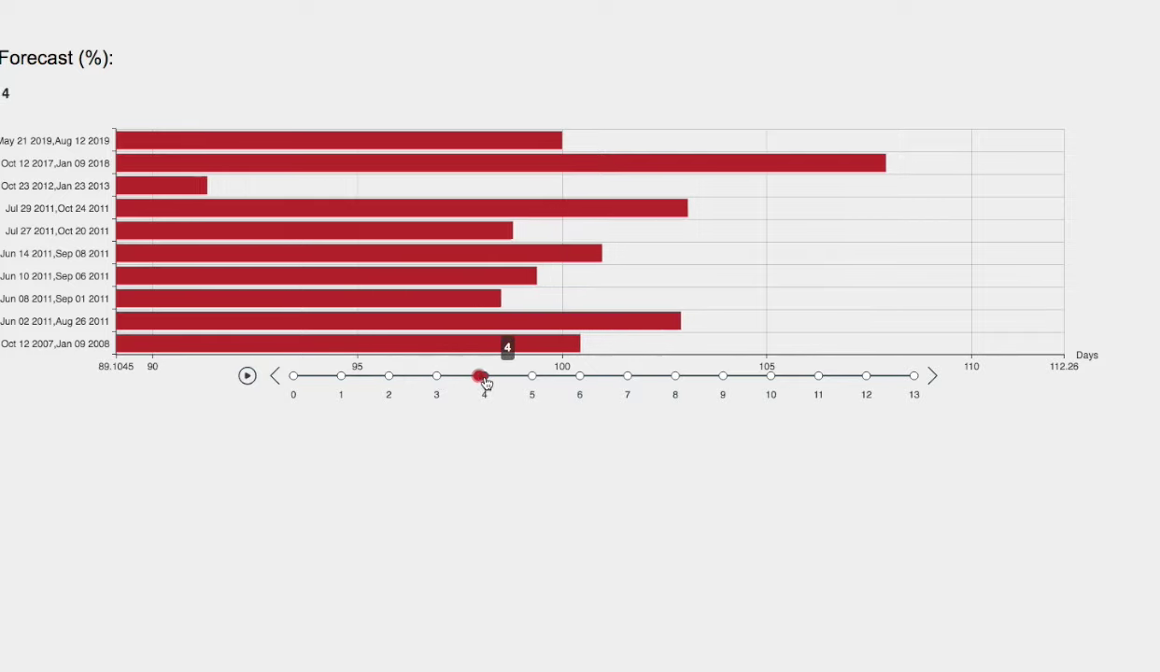
left_click(531, 377)
left_click(580, 378)
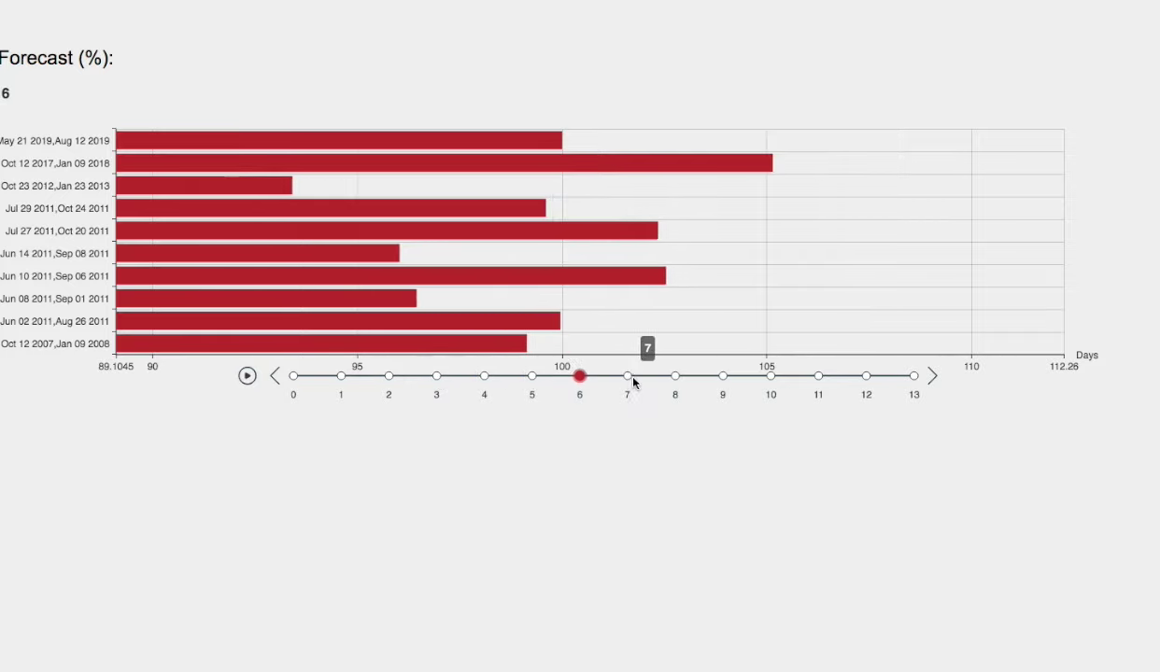
left_click(627, 377)
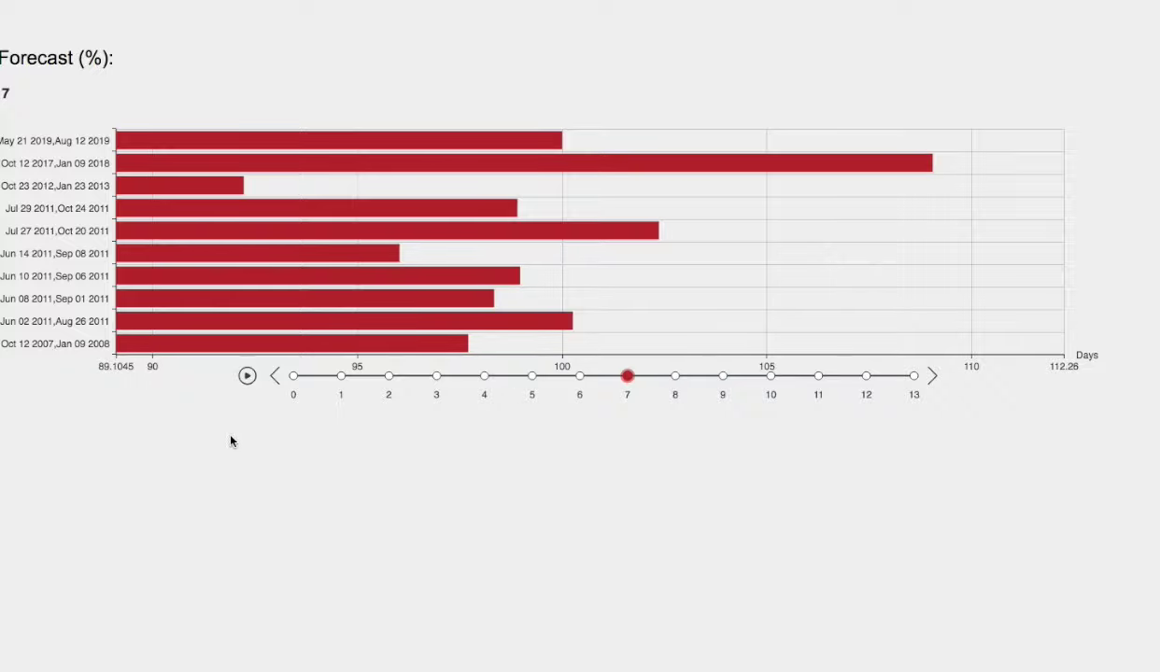
scroll(132, 431, "up", 1)
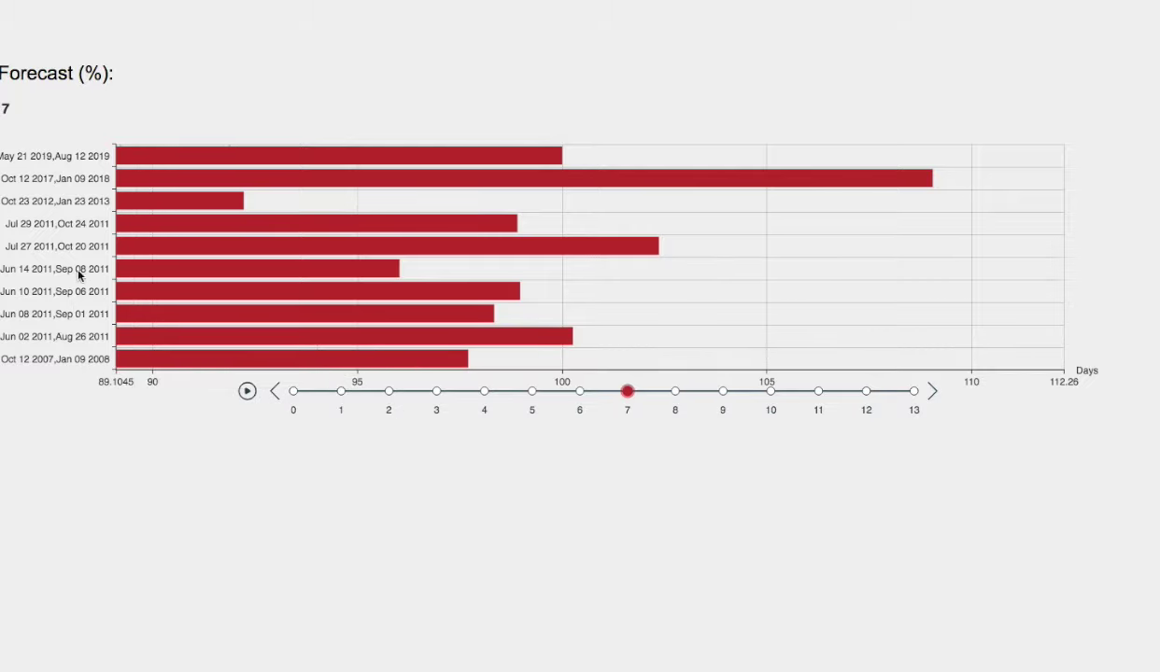
scroll(79, 254, "up", 3)
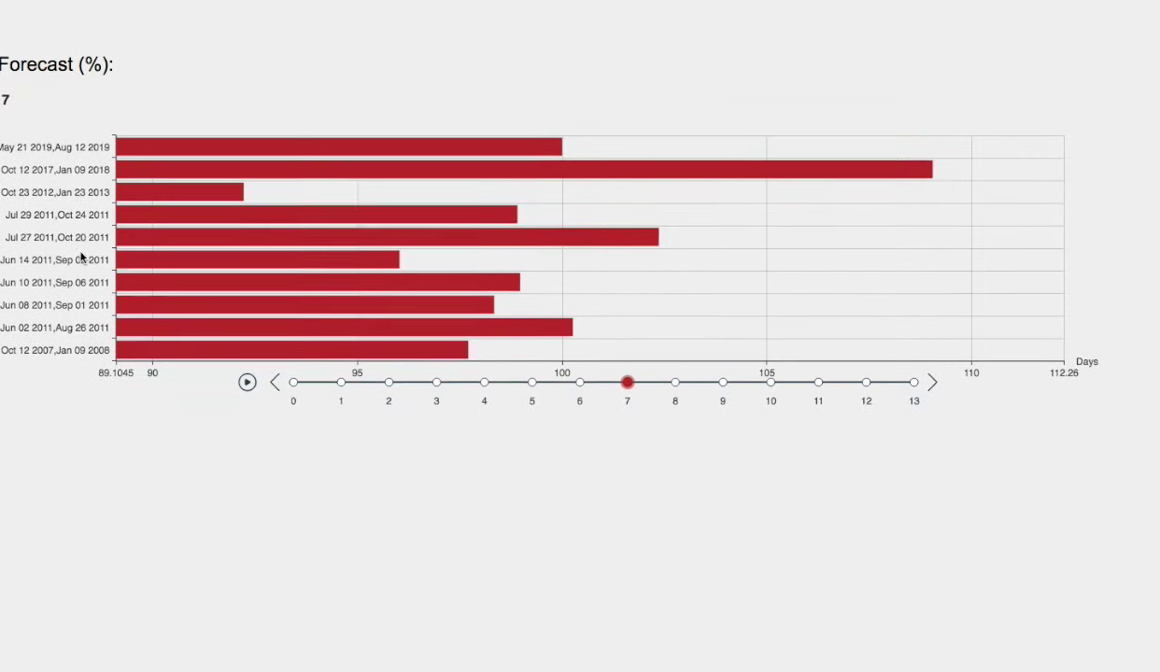
scroll(80, 259, "up", 15)
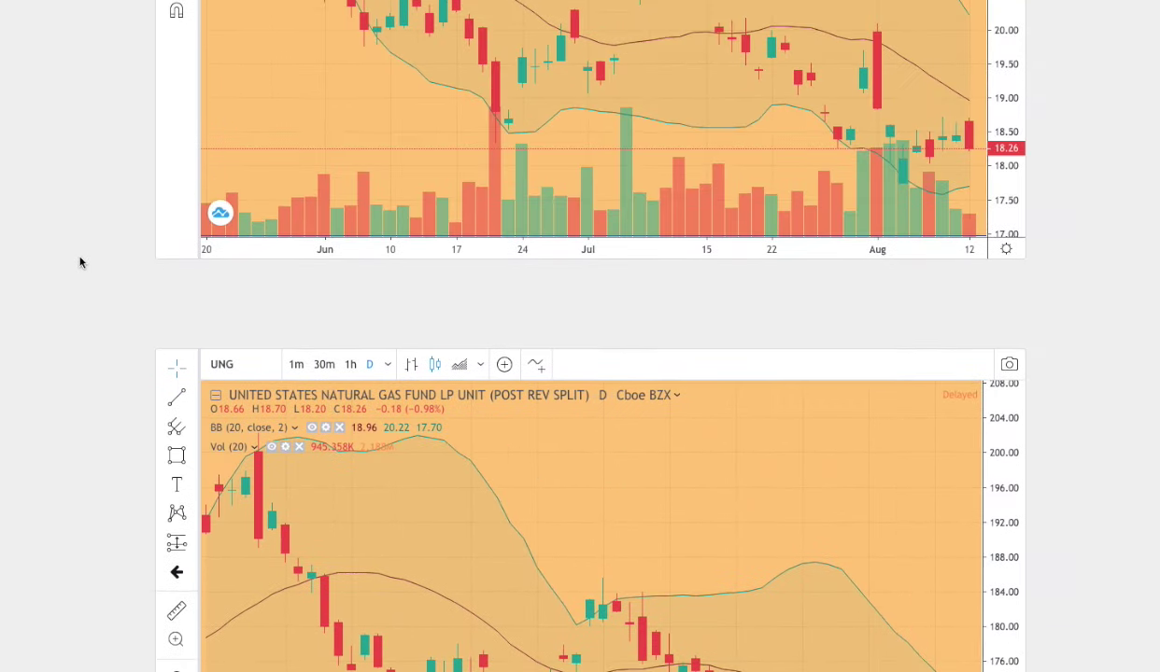
Step: Scroll between the 2011 and 2019 charts to bring the 2019 UNG chart into view
scroll(81, 262, "up", 2)
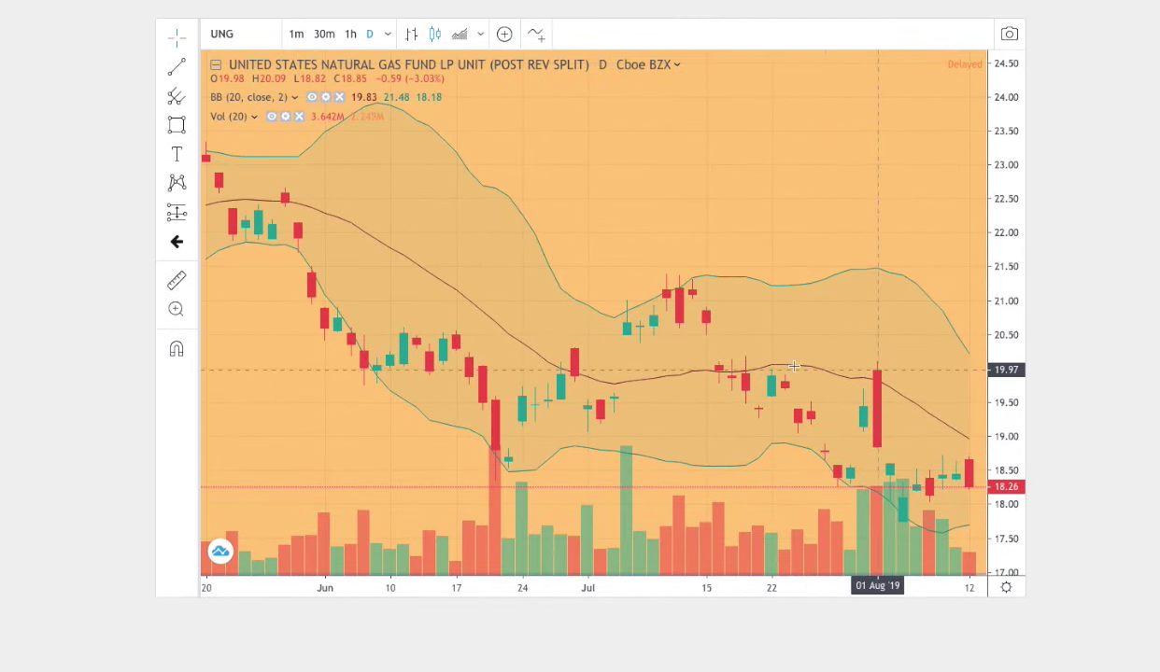
scroll(83, 356, "down", 15)
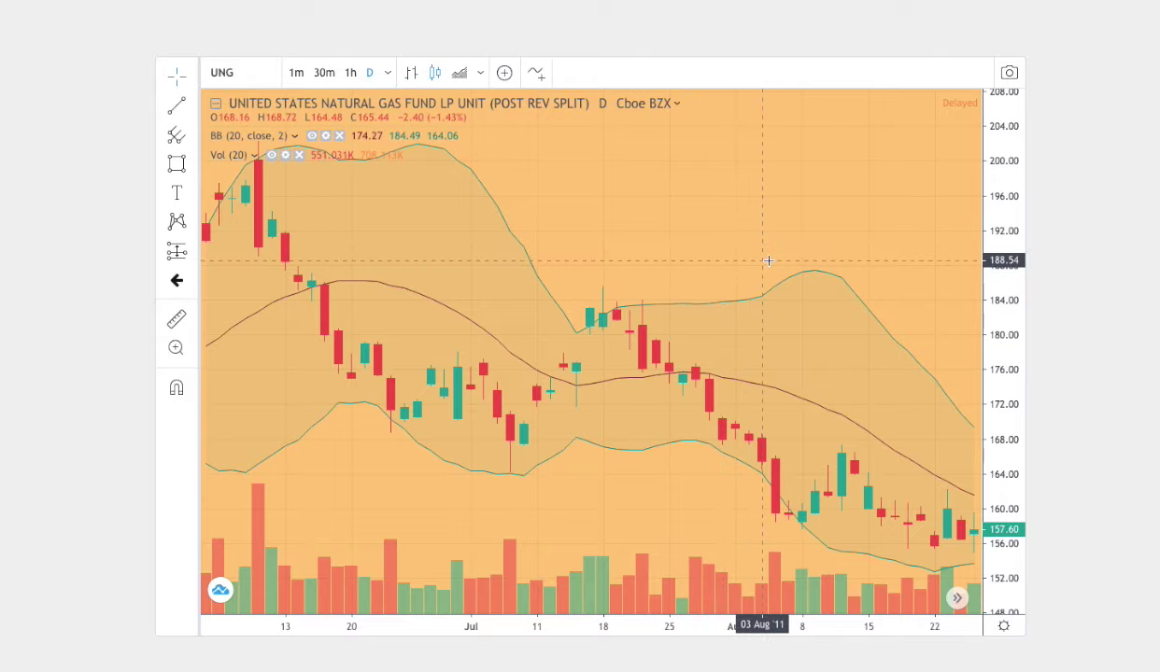
scroll(1058, 278, "up", 8)
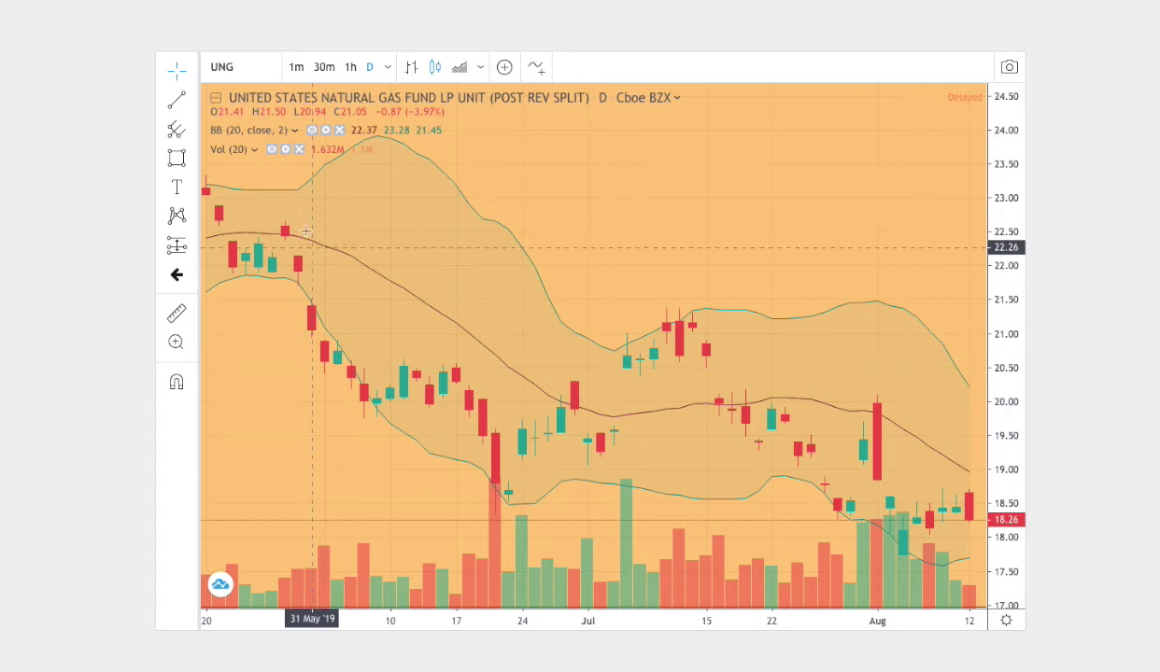
Step: Set the ellipse fill to green and draw a parallel channel from the late-May high to early July
left_click(189, 155)
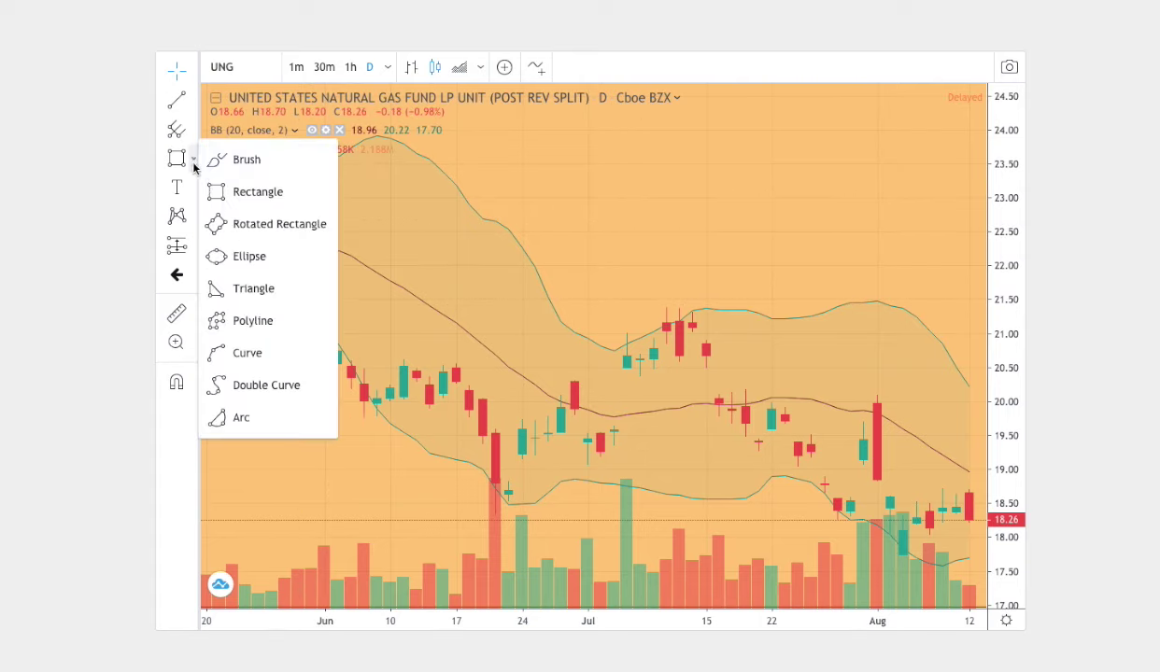
left_click(238, 252)
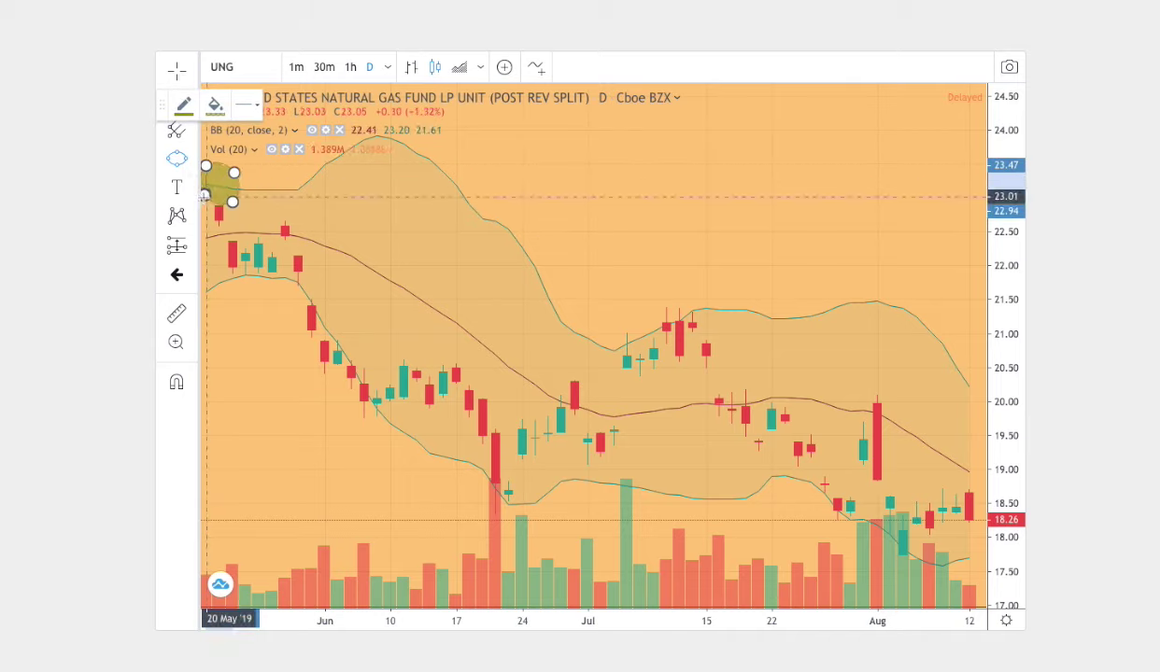
left_click(214, 103)
left_click(267, 149)
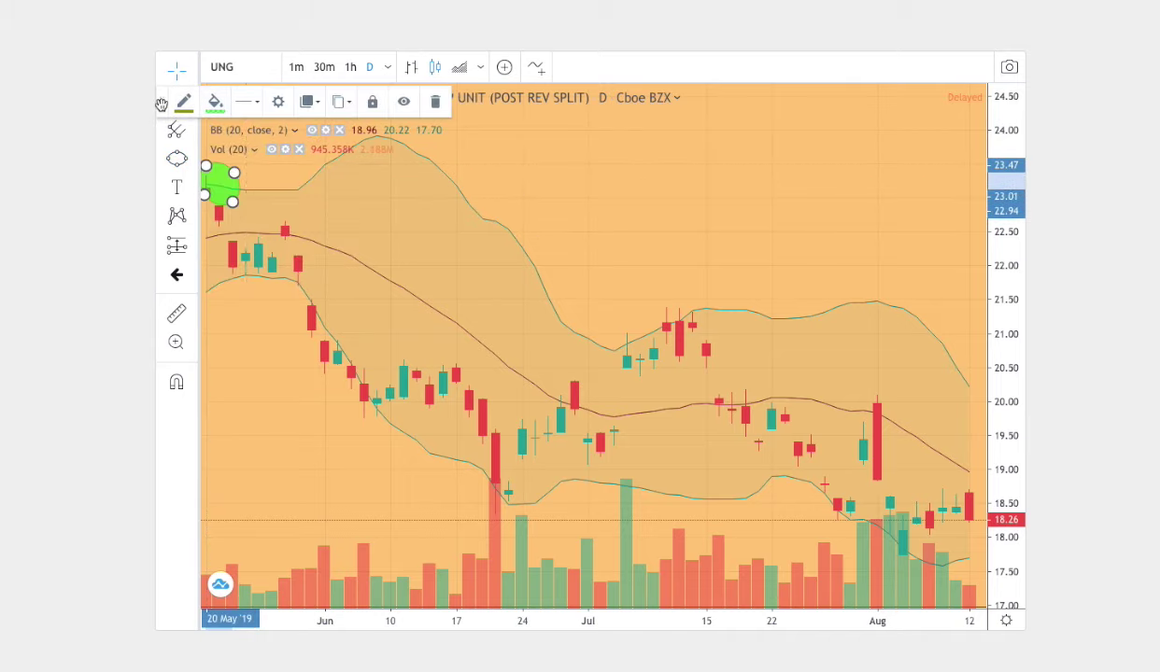
left_click(193, 105)
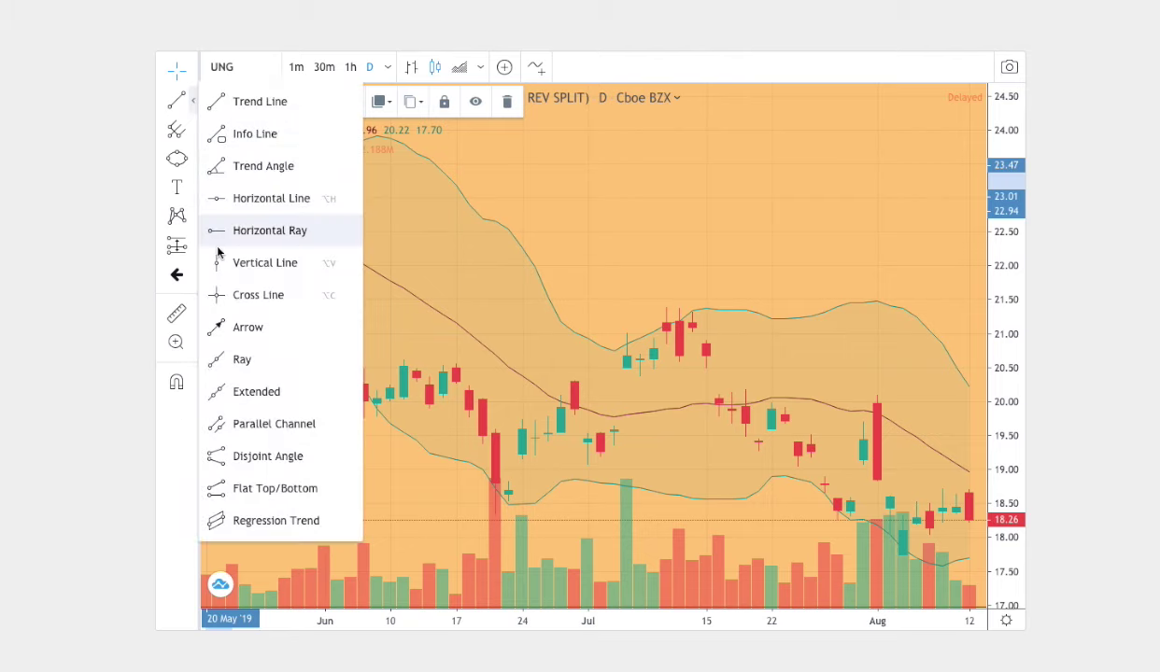
left_click(228, 425)
left_click(245, 229)
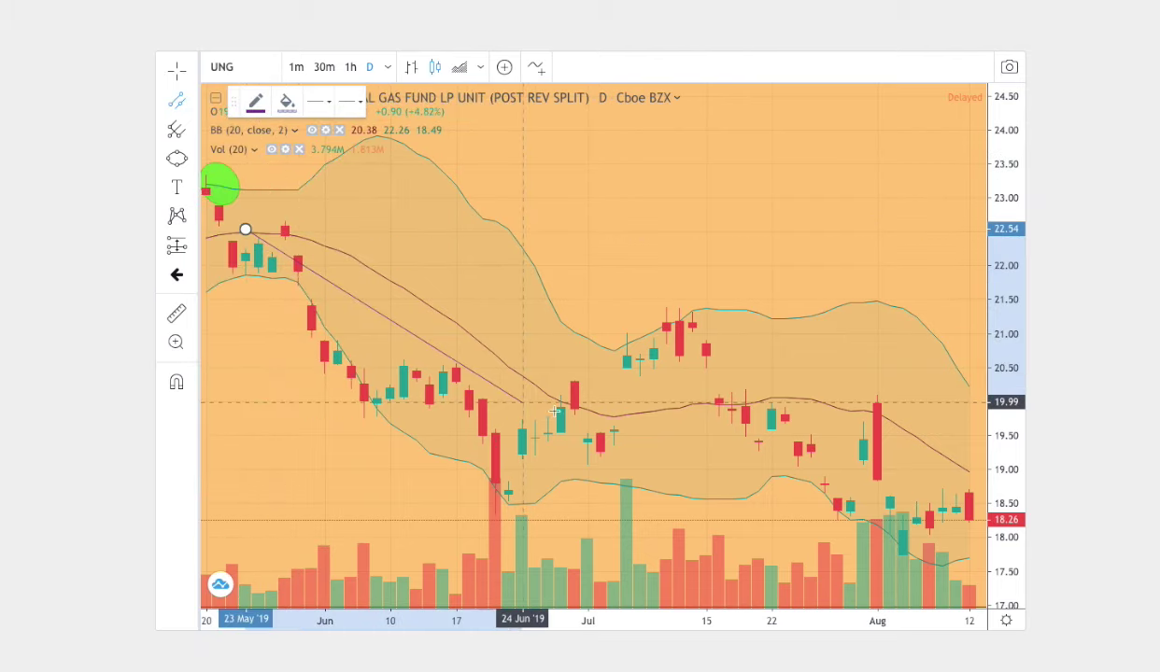
left_click(601, 427)
left_click(539, 502)
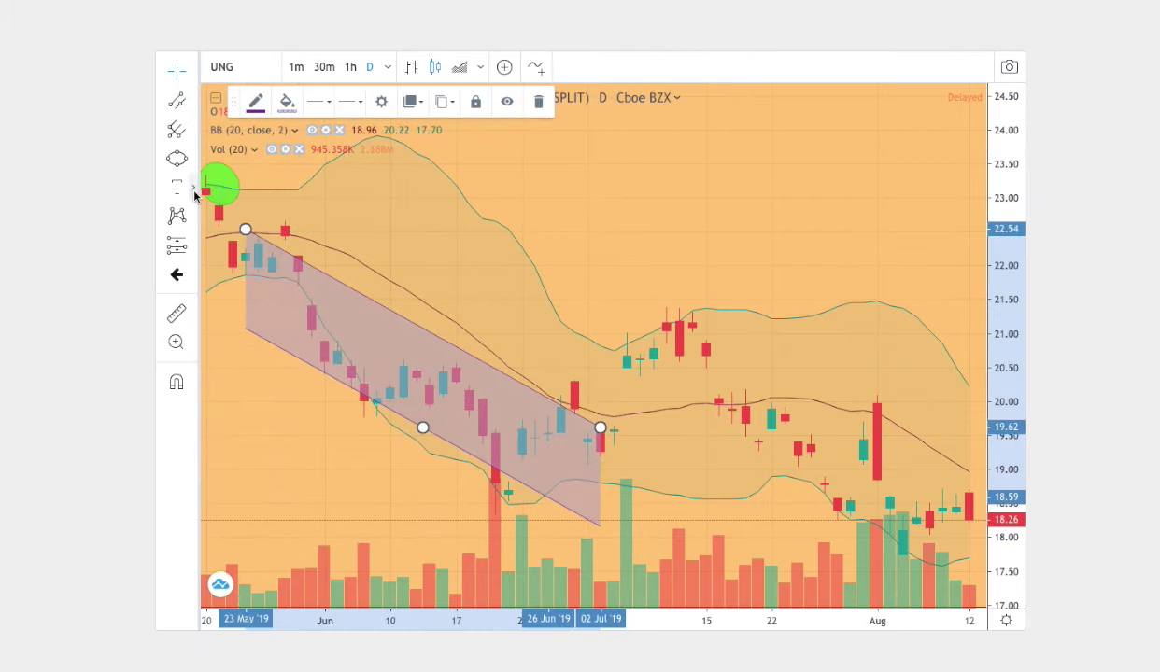
Step: Draw a green ellipse around the mid-July top candles
left_click(194, 165)
left_click(232, 258)
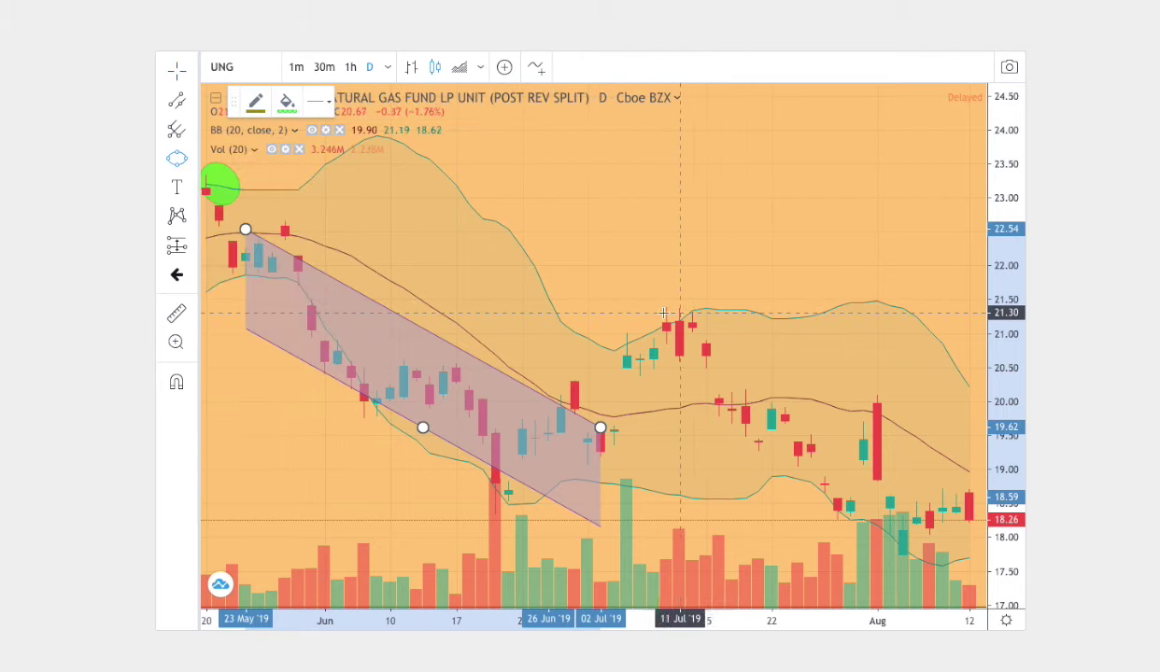
left_click(653, 313)
left_click(718, 339)
left_click(707, 359)
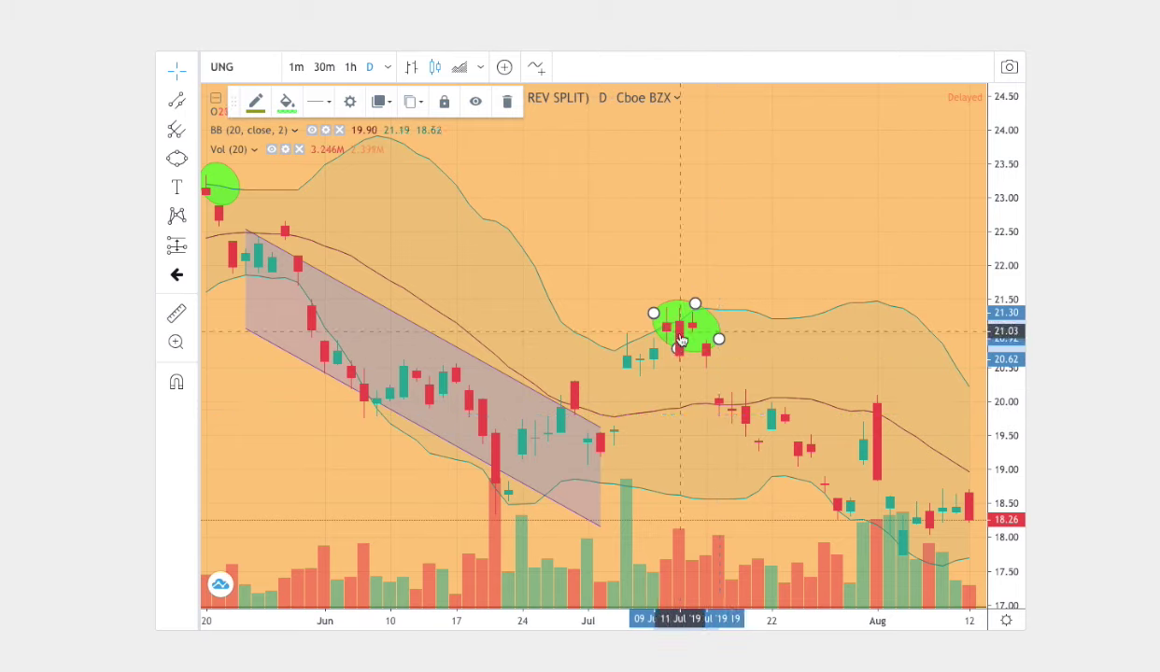
Step: Start a rotated rectangle at the 19 Jul candle
left_click(193, 163)
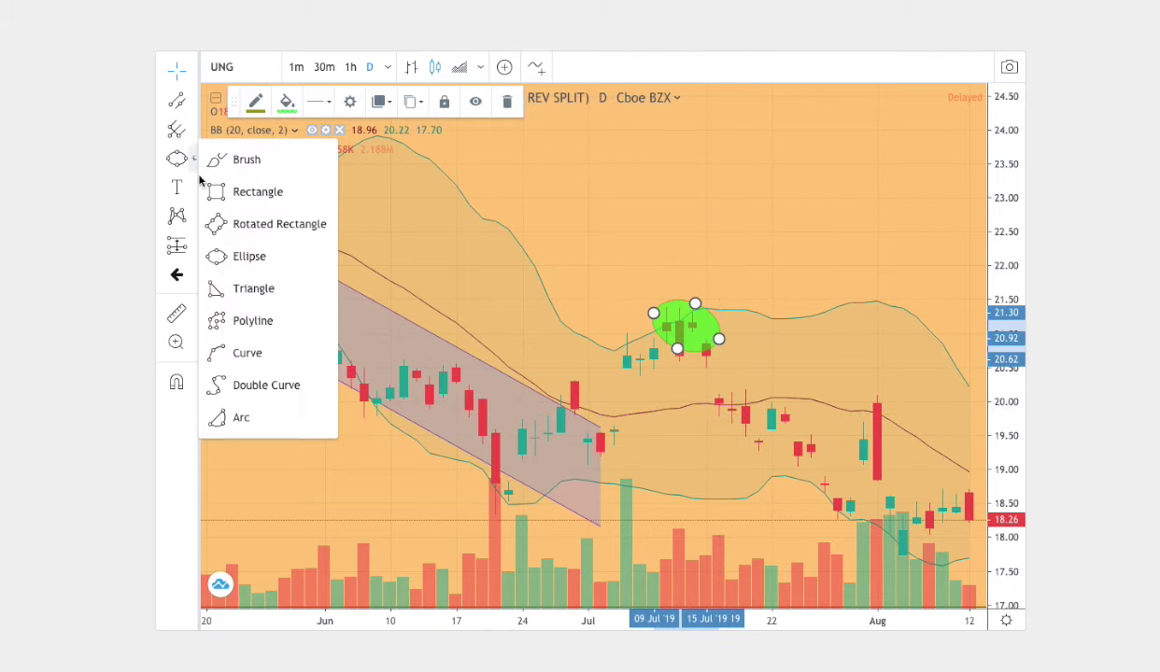
left_click(220, 226)
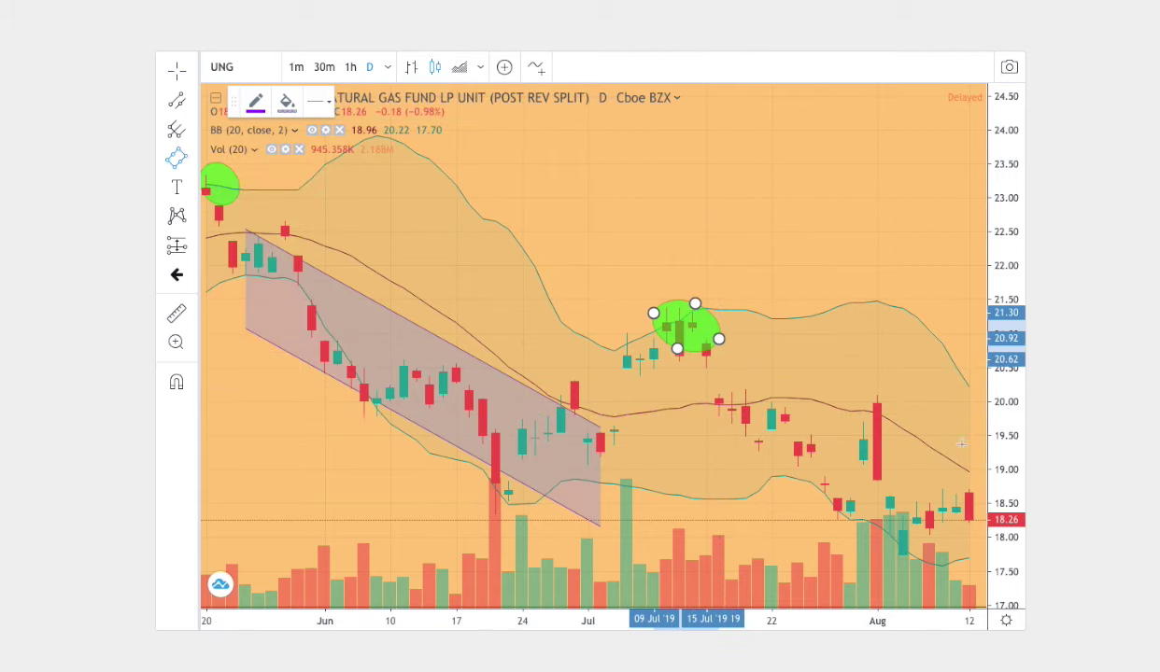
left_click(758, 403)
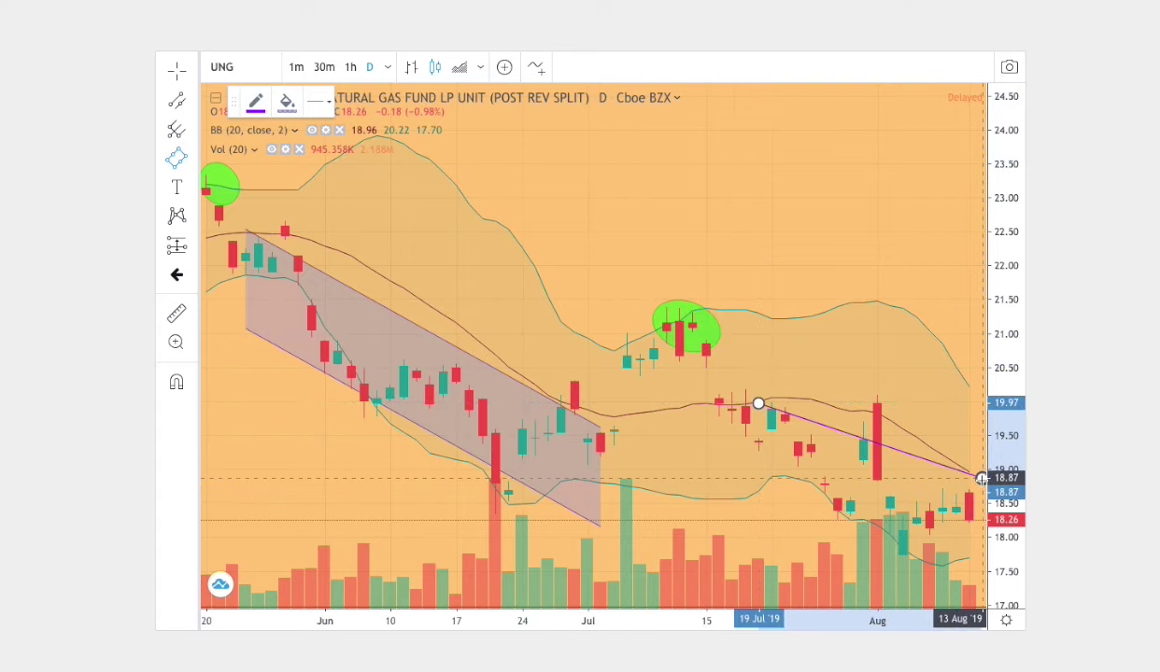
Step: Finish the rotated rectangle to mid-August, shift it down over the candles, and fill it magenta
left_click(981, 478)
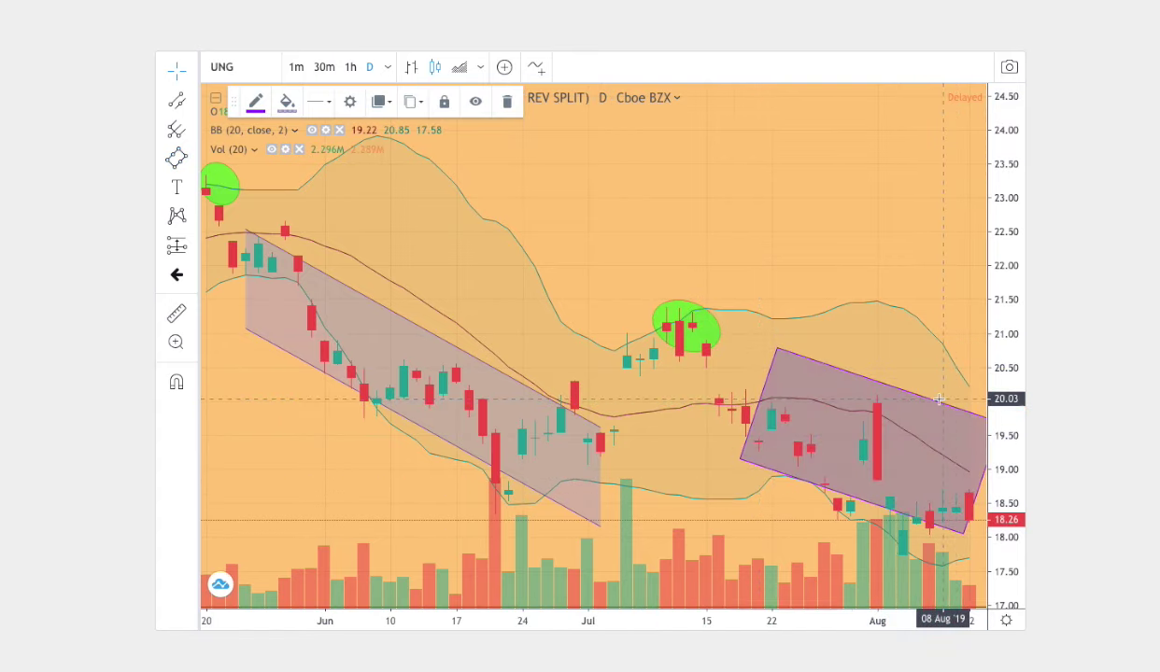
left_click_drag(938, 406, 940, 450)
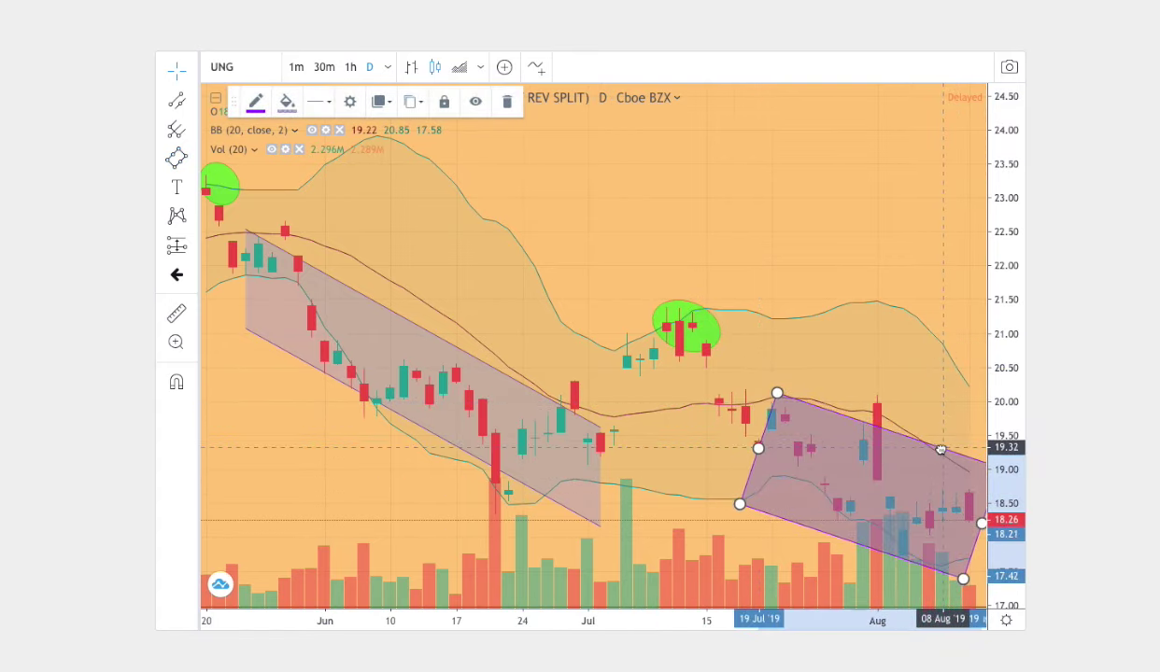
left_click(285, 102)
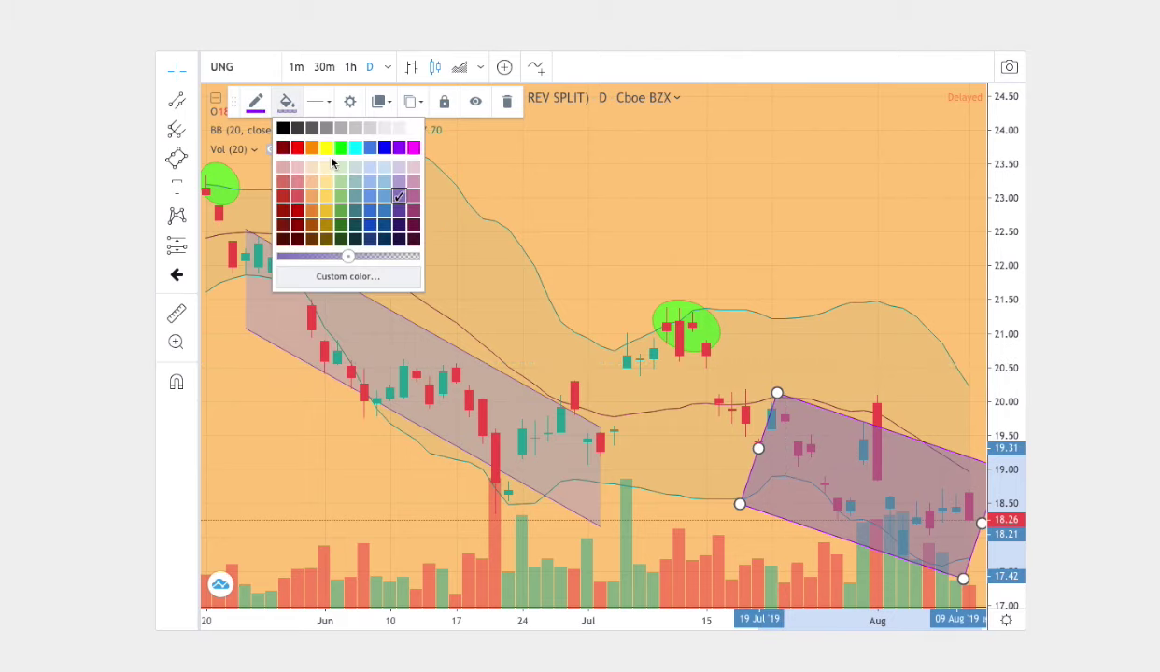
left_click(384, 150)
left_click(286, 102)
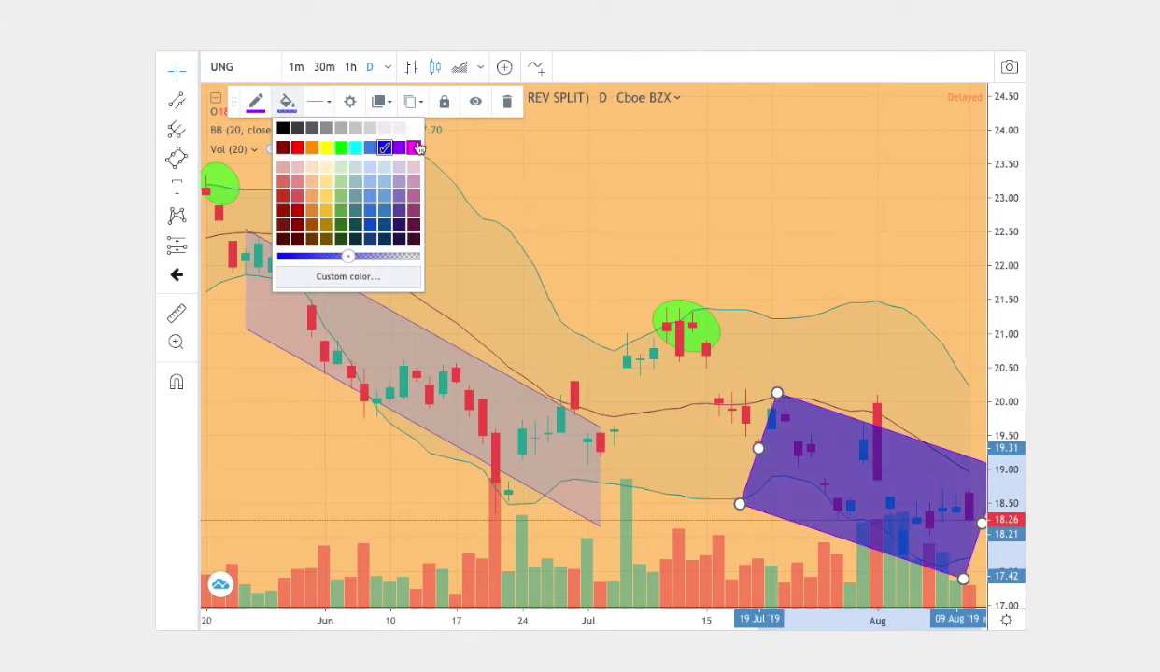
left_click(413, 149)
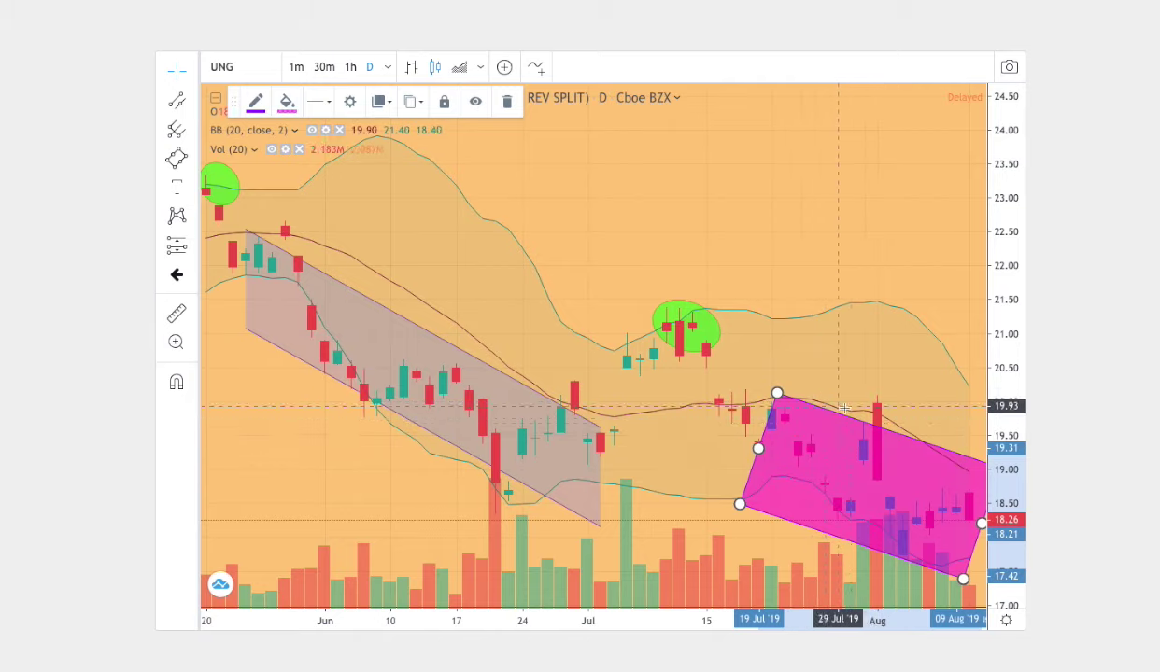
left_click(1052, 476)
Step: On the 2011 chart, draw a green ellipse over the early-June peak
scroll(1074, 481, "down", 5)
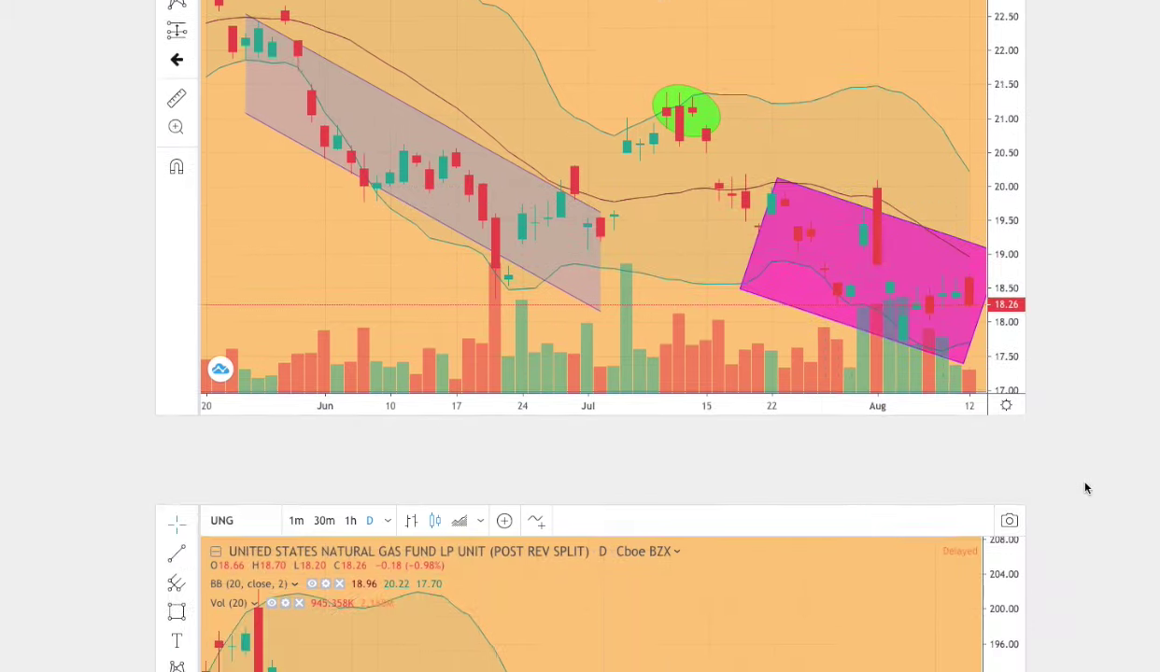
scroll(1082, 486, "down", 2)
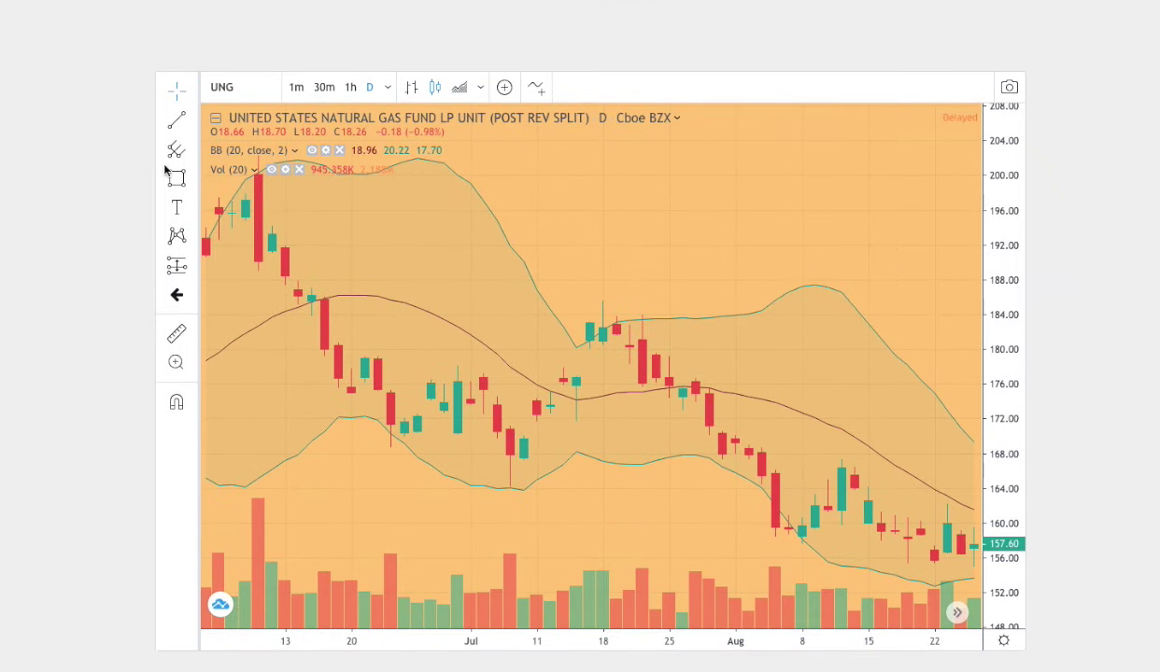
left_click(193, 179)
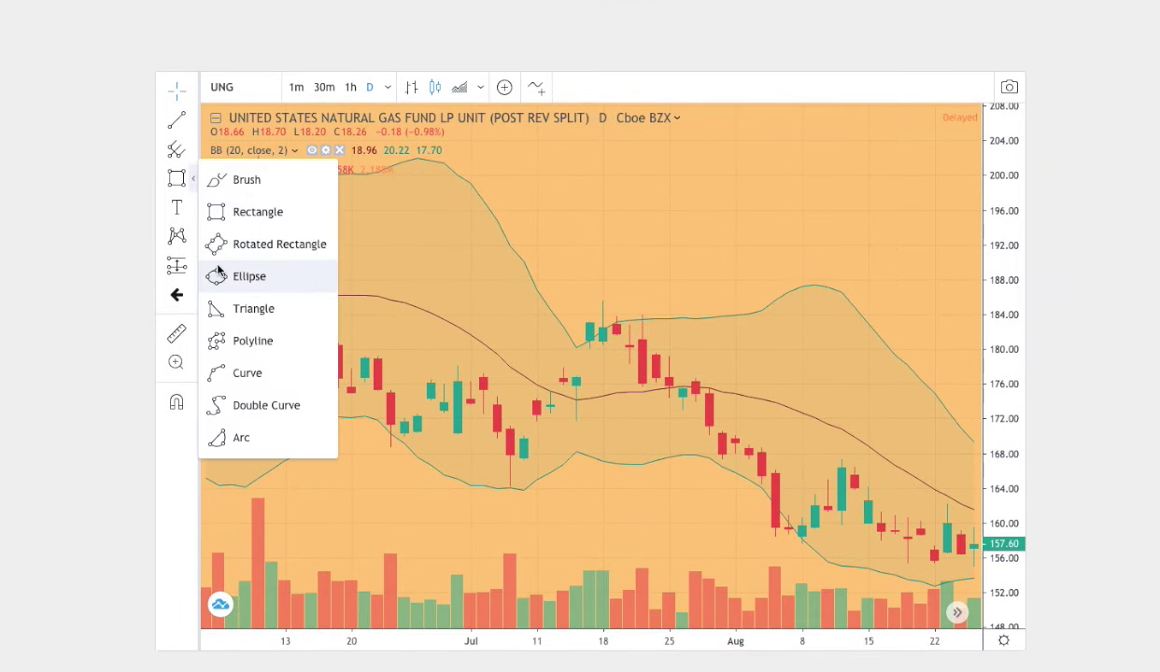
left_click(245, 274)
left_click(285, 227)
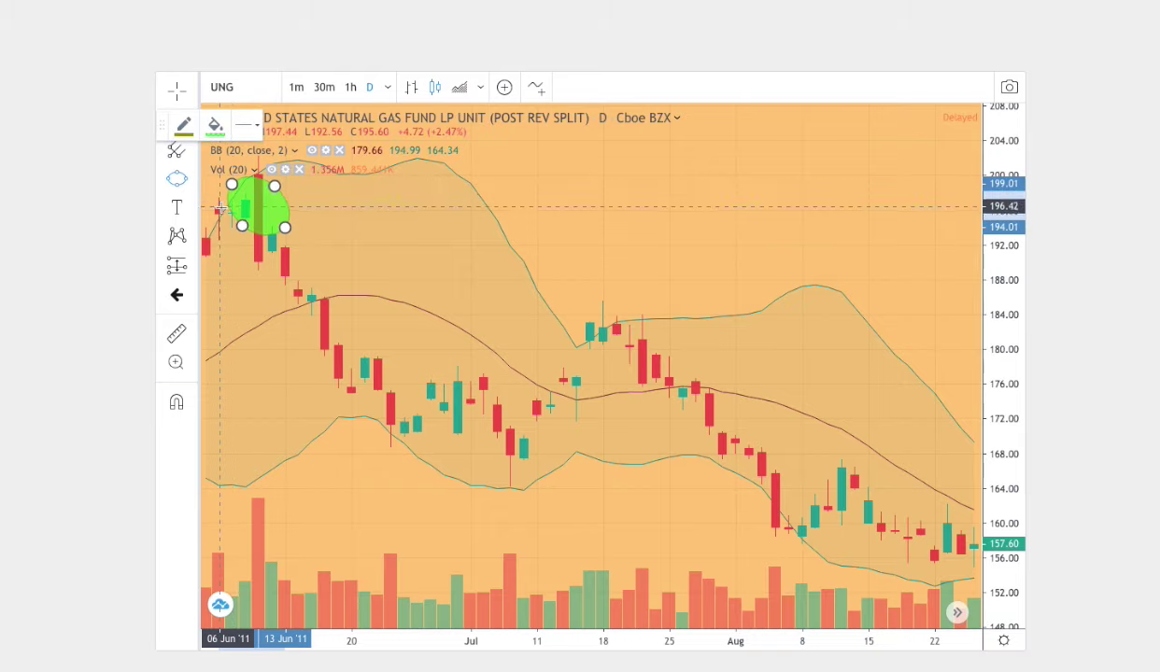
left_click(232, 185)
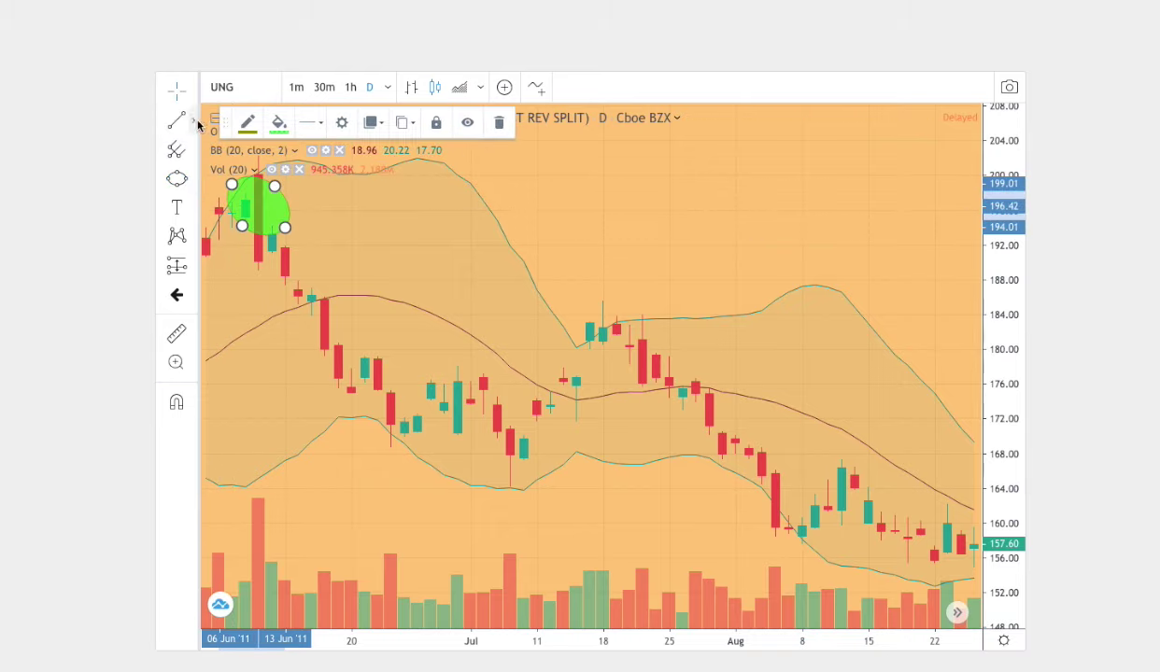
Step: Draw a parallel channel from the mid-June high to mid-July
left_click(196, 123)
left_click(221, 443)
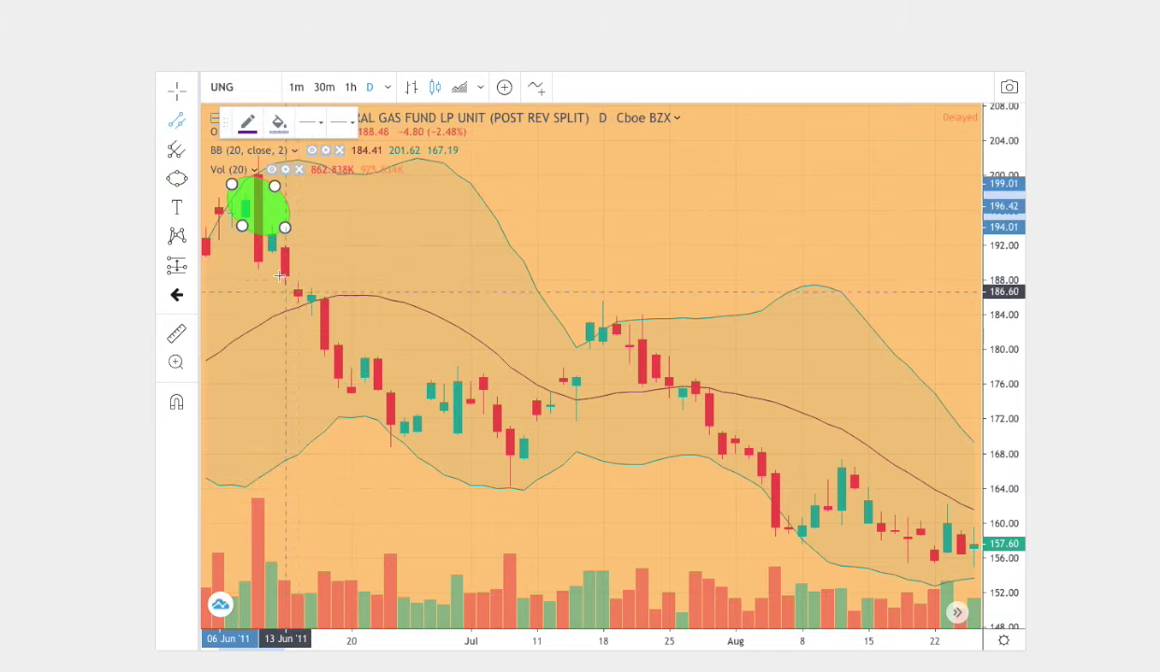
left_click(311, 287)
left_click(575, 419)
left_click(478, 459)
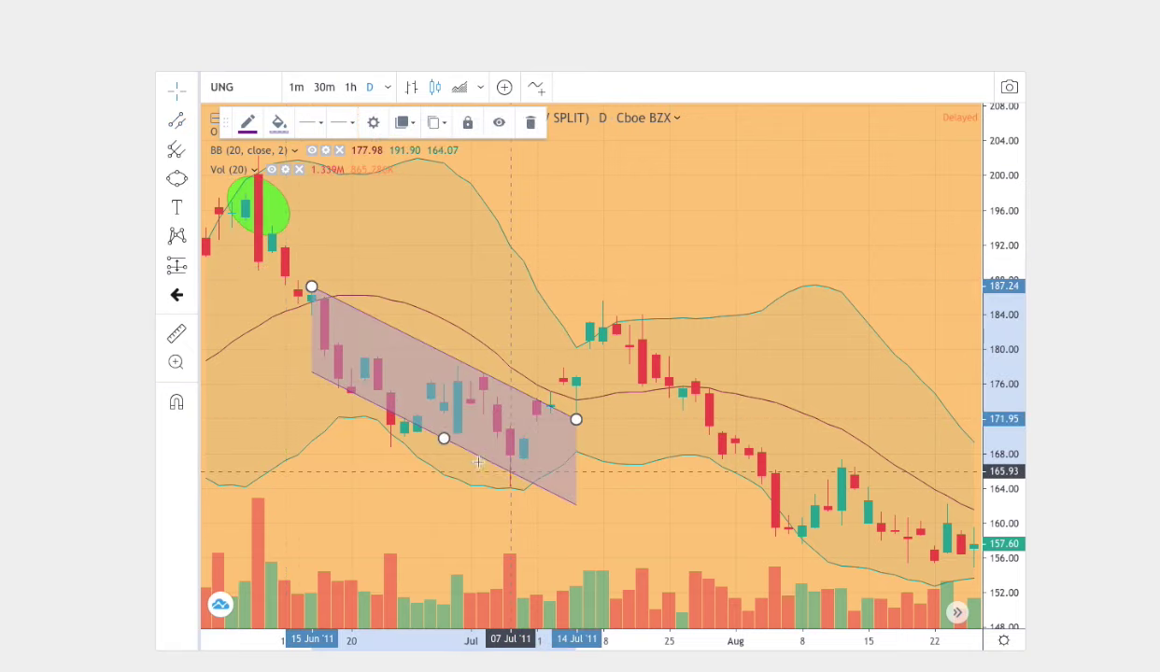
Step: Draw a green ellipse around the 15–20 Jul candles
left_click(190, 187)
left_click(233, 271)
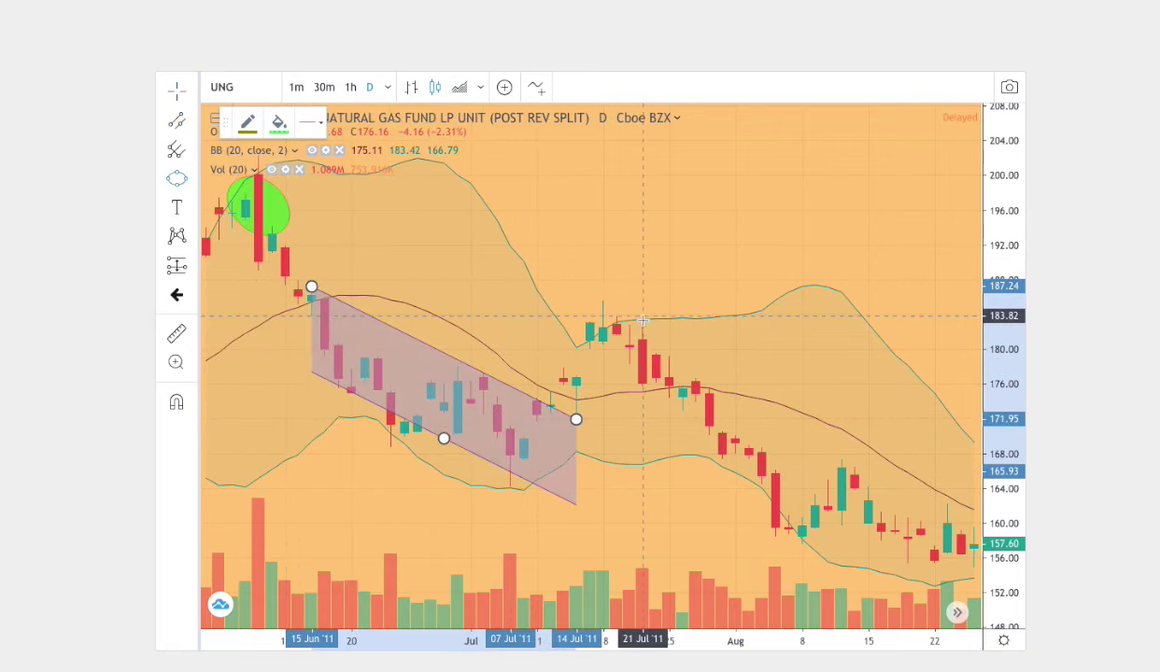
left_click(587, 318)
left_click(656, 342)
left_click(632, 307)
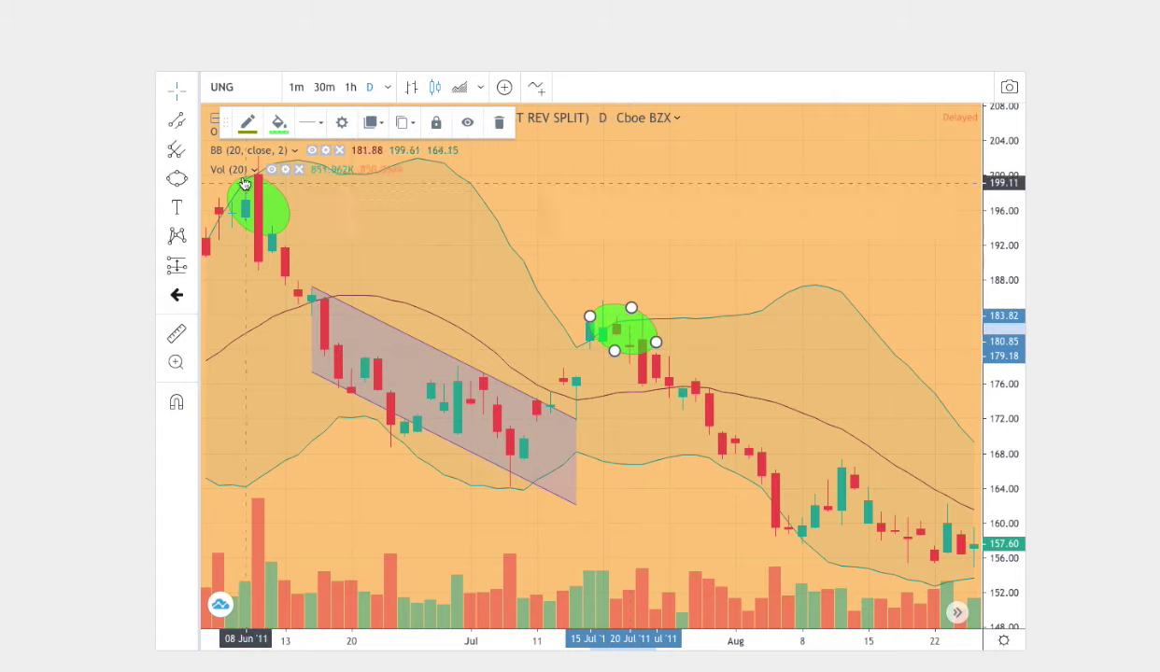
Step: Draw a magenta rotated rectangle from 27 Jul to 24 Aug and move it over the candles
left_click(193, 180)
left_click(216, 241)
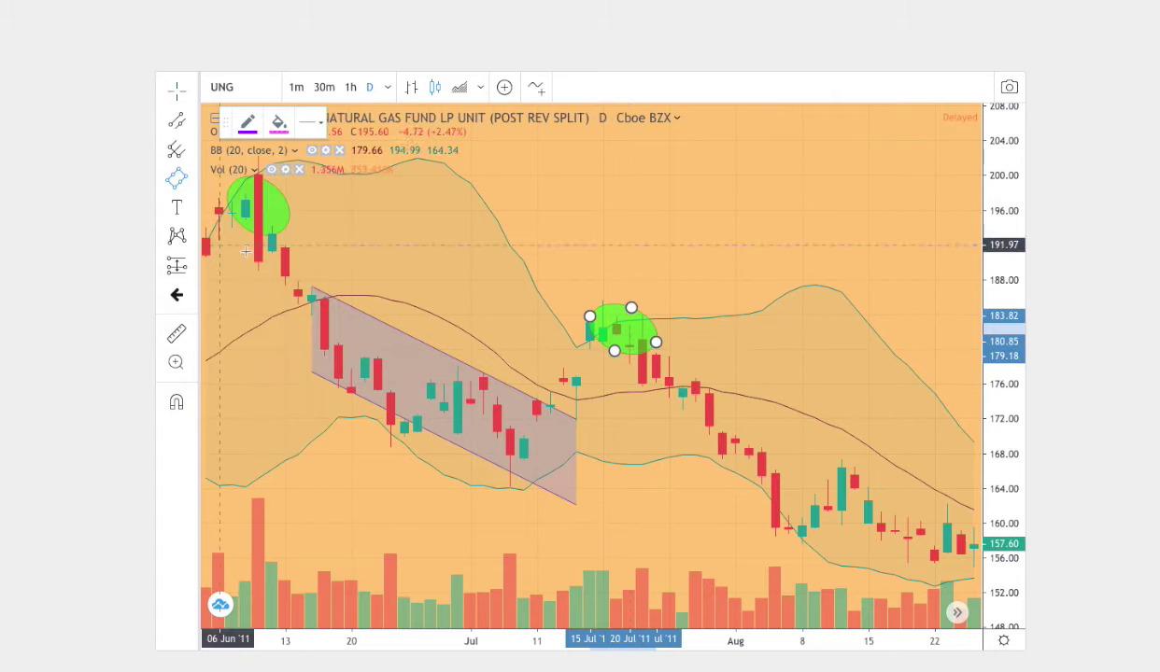
left_click(693, 391)
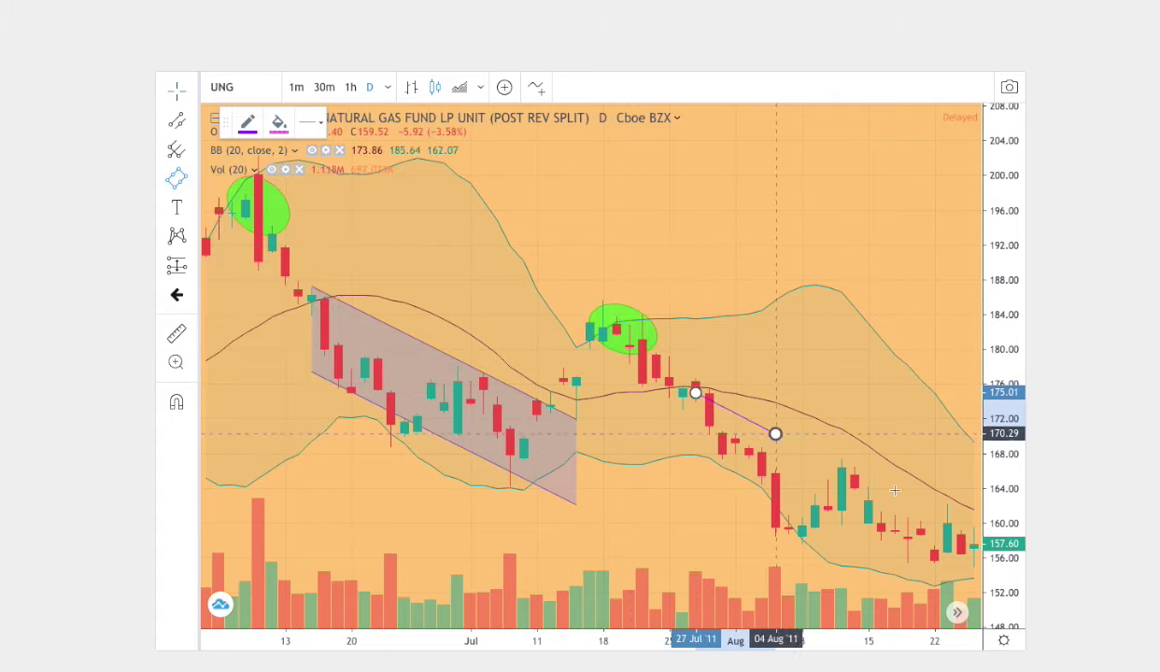
left_click(972, 527)
left_click(933, 472)
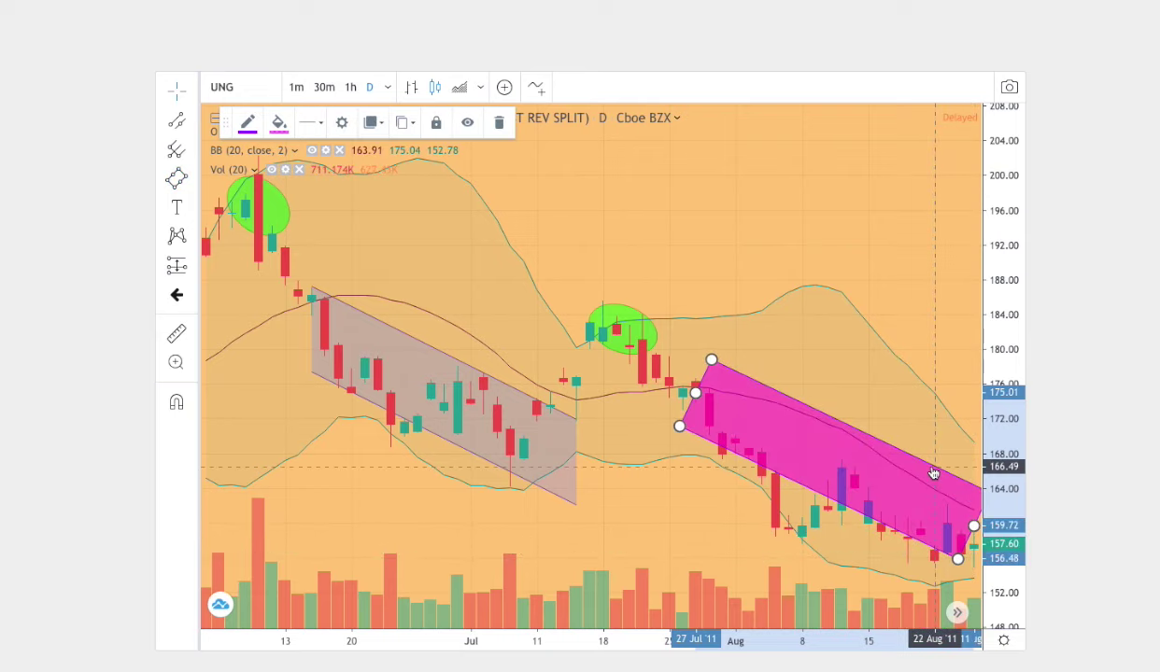
left_click_drag(937, 471, 911, 504)
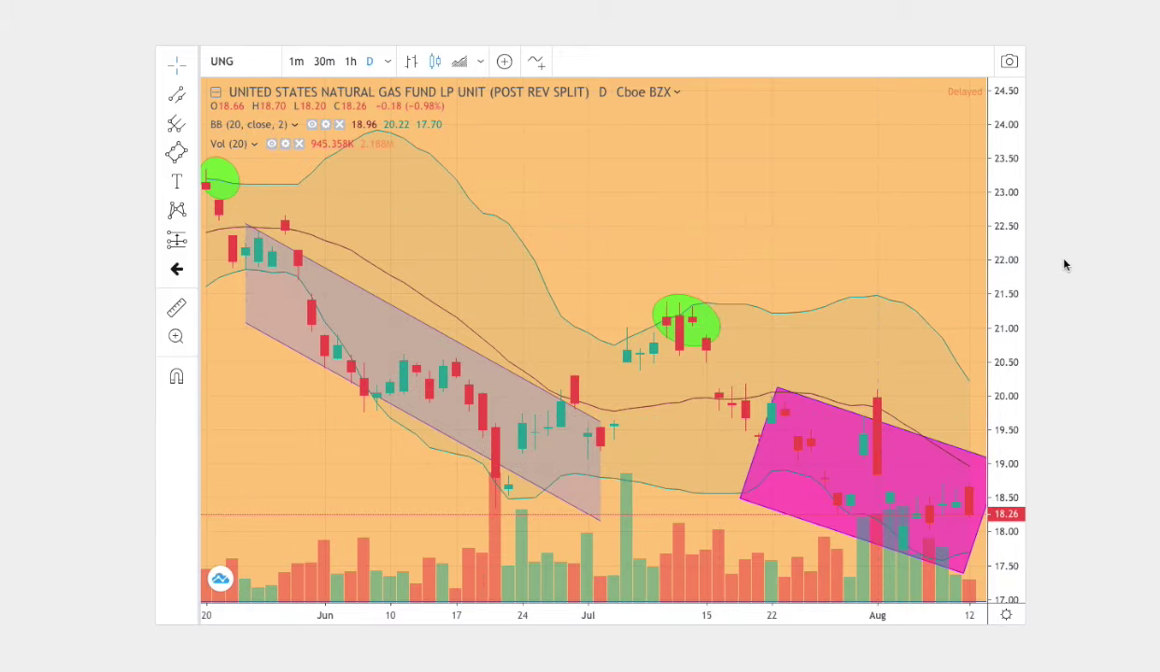
Step: Scroll down to the Forecast (%) chart, where the Jun 02–Aug 26 2011 match reads 100.2641
scroll(1064, 265, "down", 7)
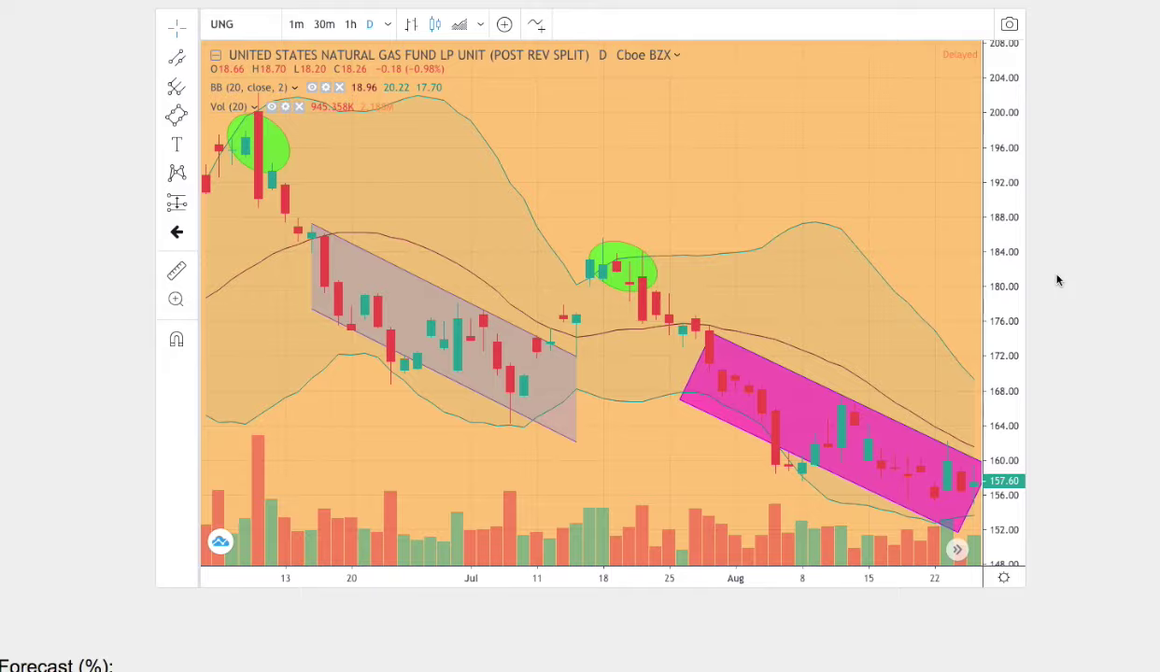
scroll(1058, 280, "down", 5)
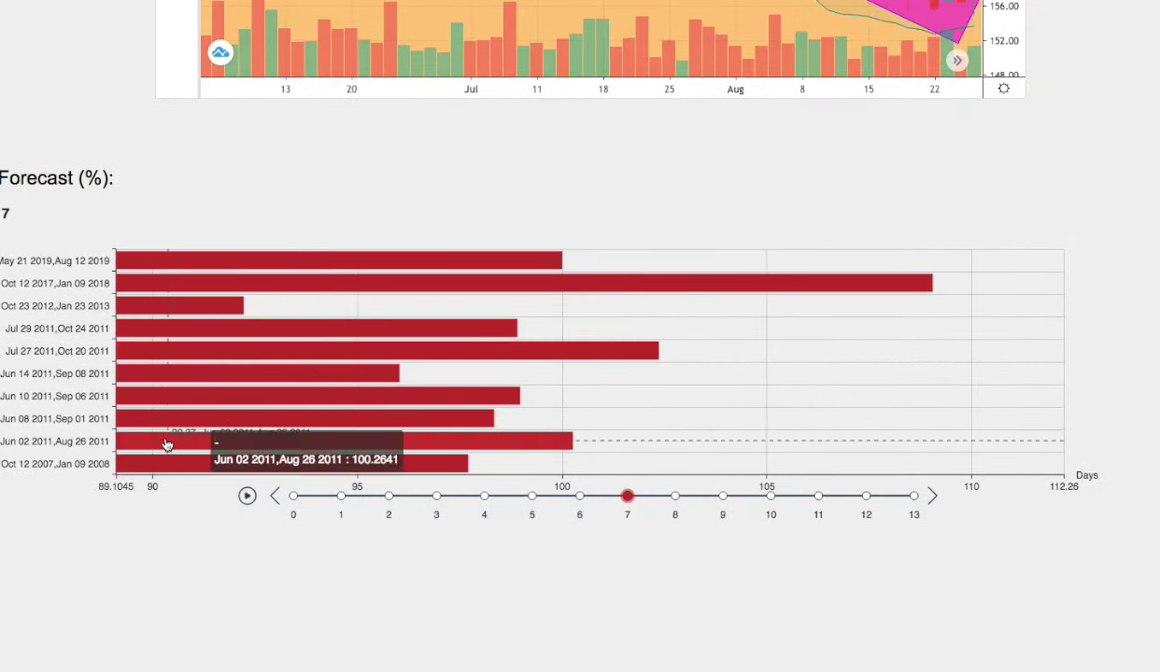
scroll(103, 533, "down", 1)
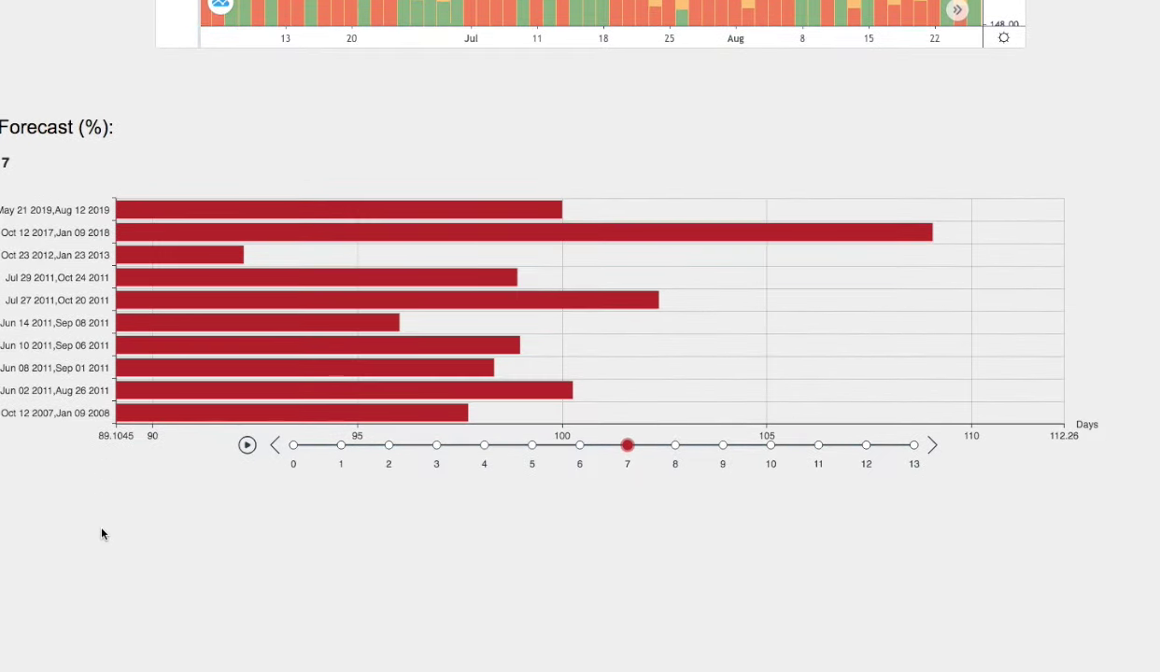
scroll(102, 531, "down", 1)
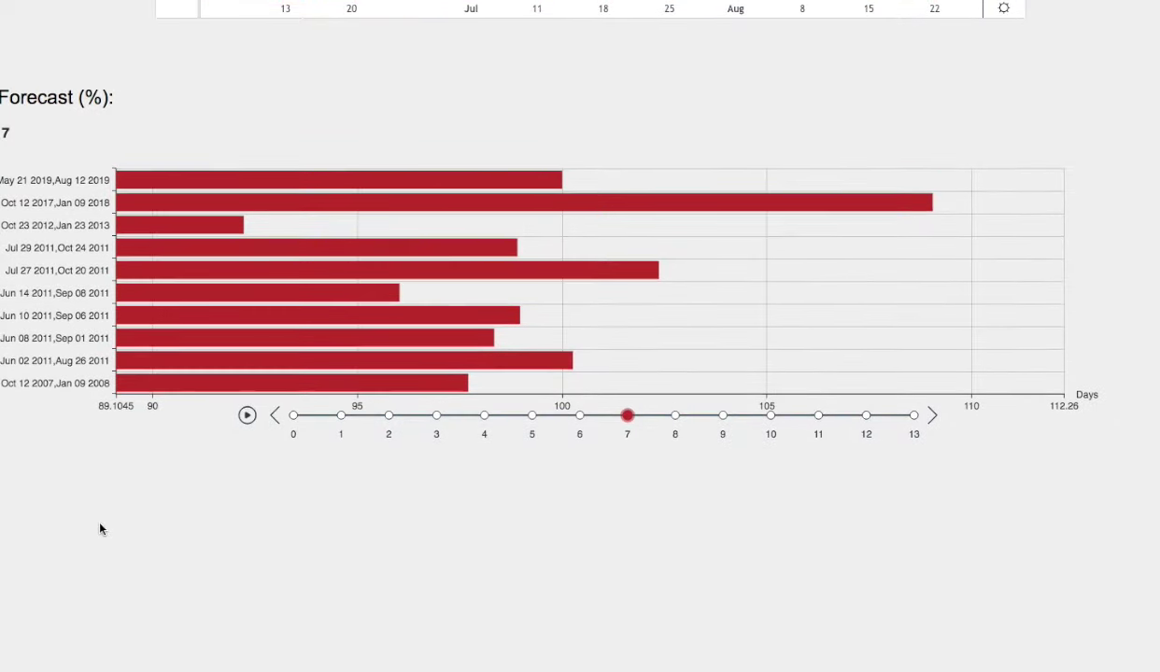
scroll(100, 530, "down", 1)
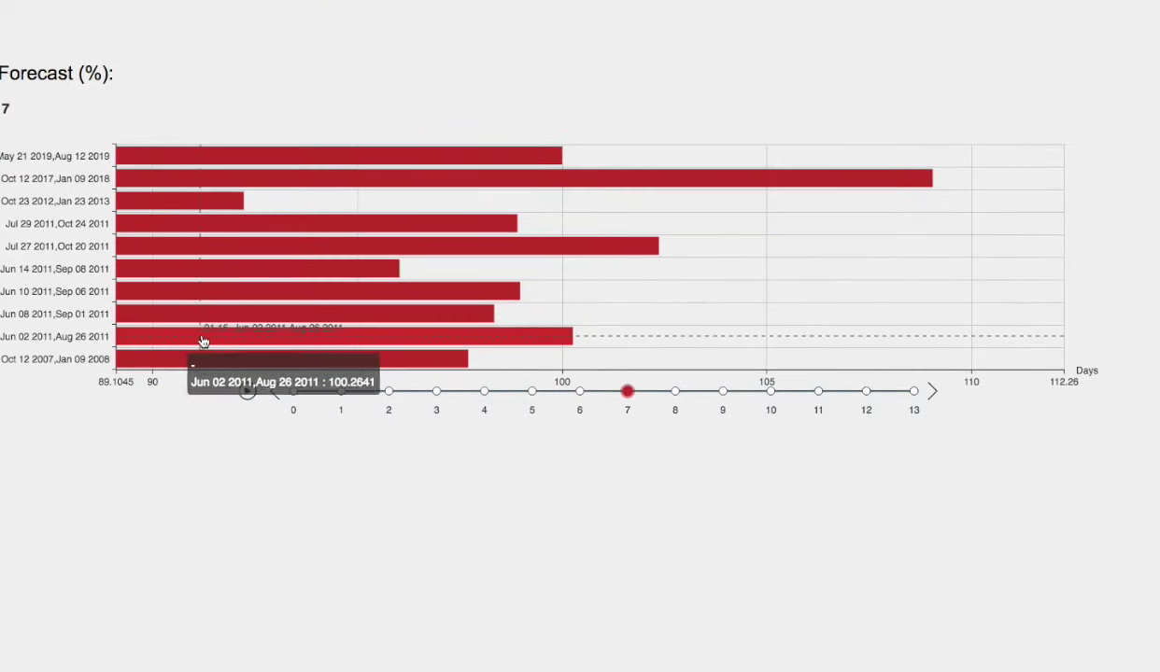